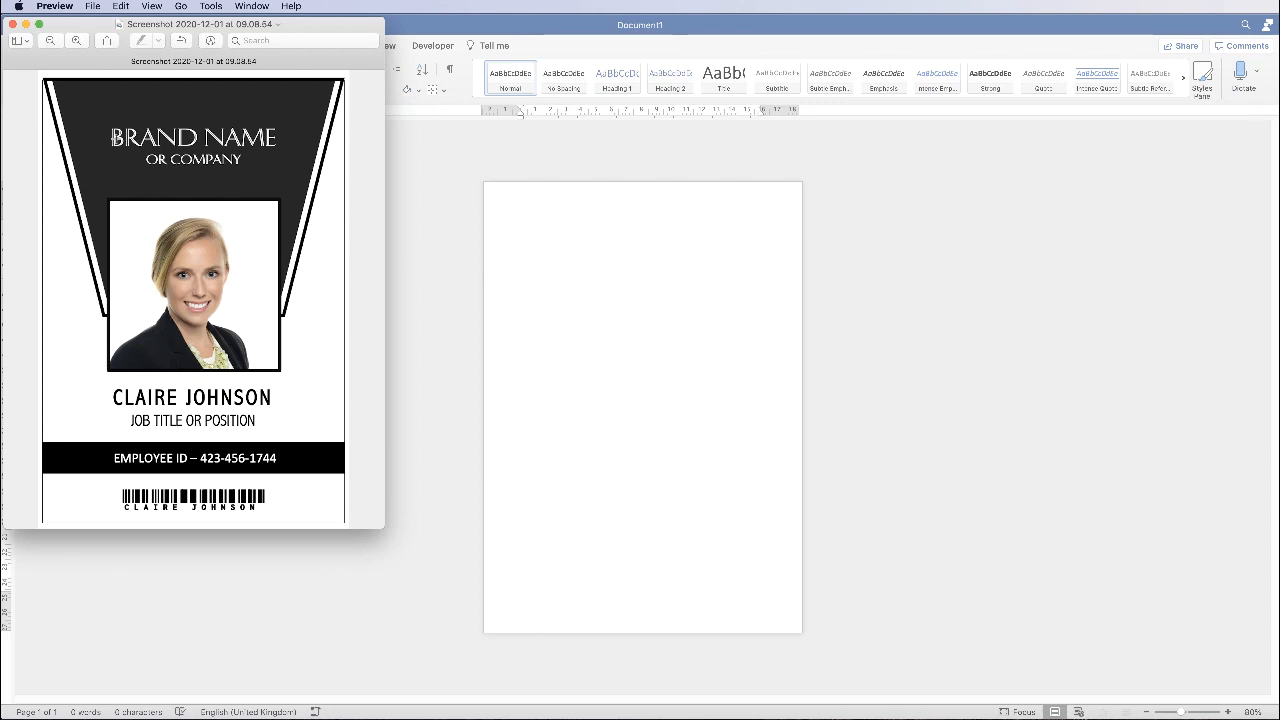
Move the sample ID card window aside and draw a horizontal text box about 14.3 cm high and 11 cm wide on the page
left_click_drag(328, 30, 1187, 137)
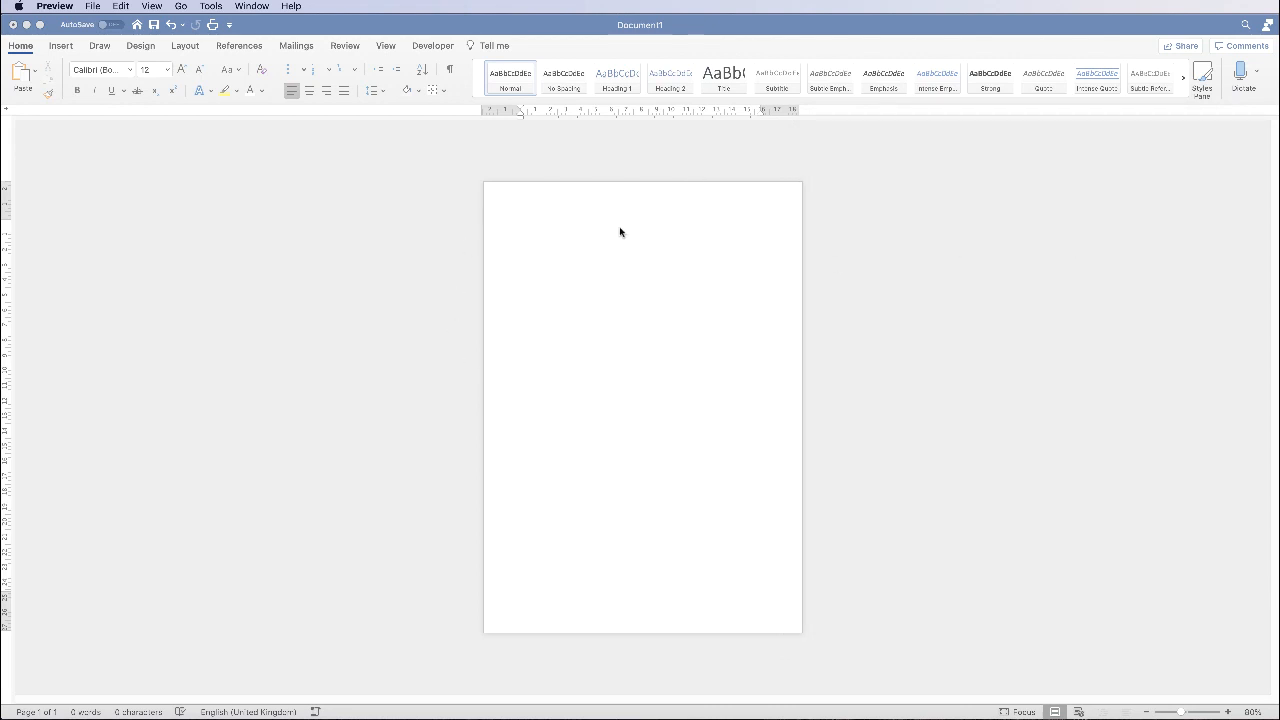
left_click(647, 301)
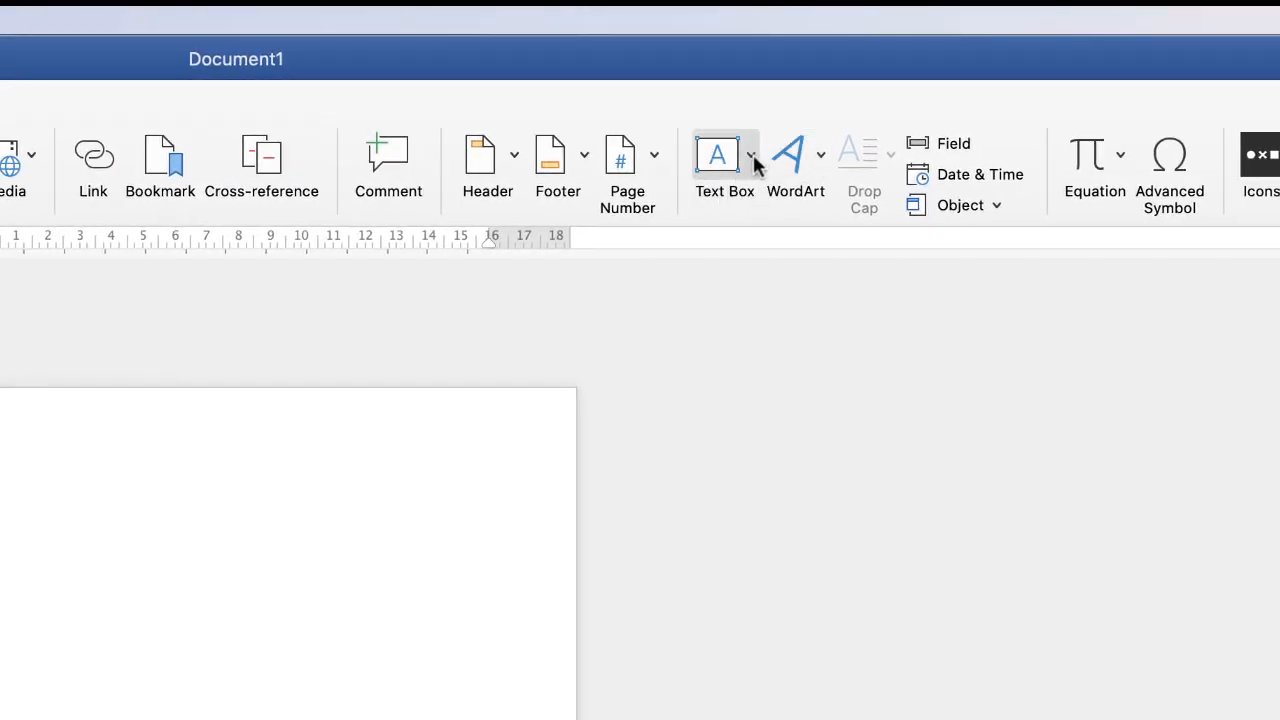
left_click(751, 157)
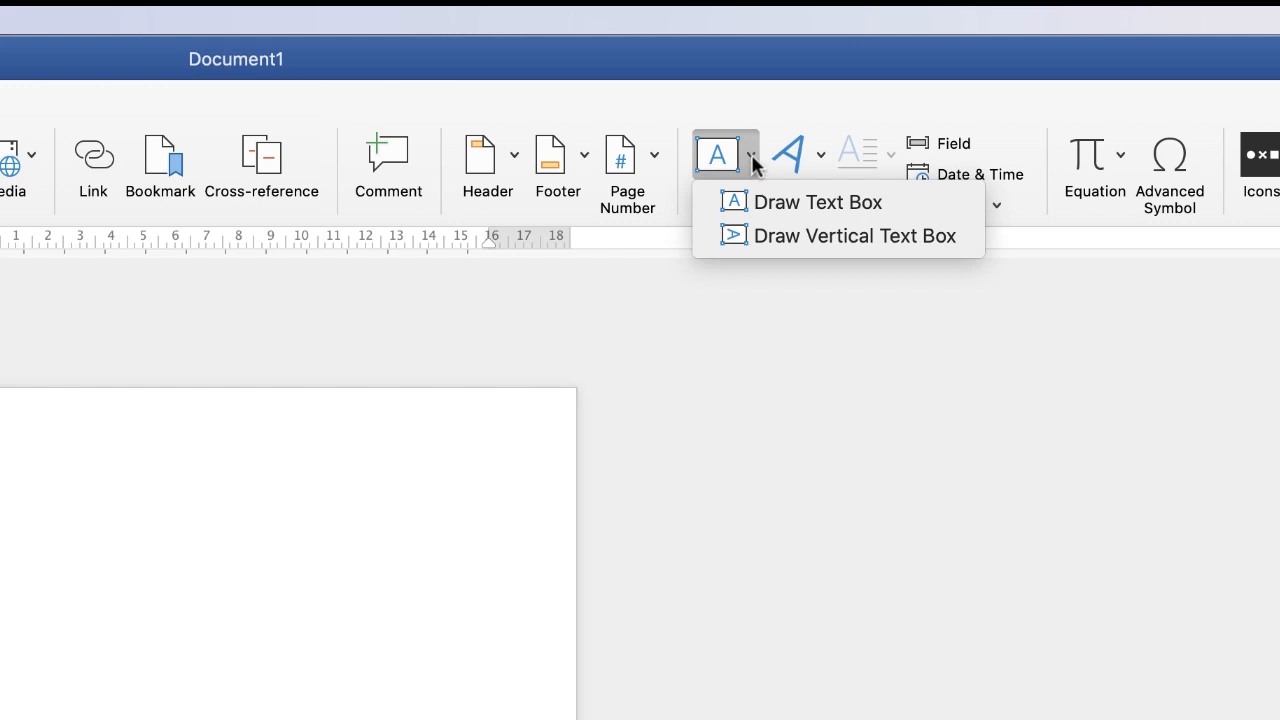
left_click(786, 200)
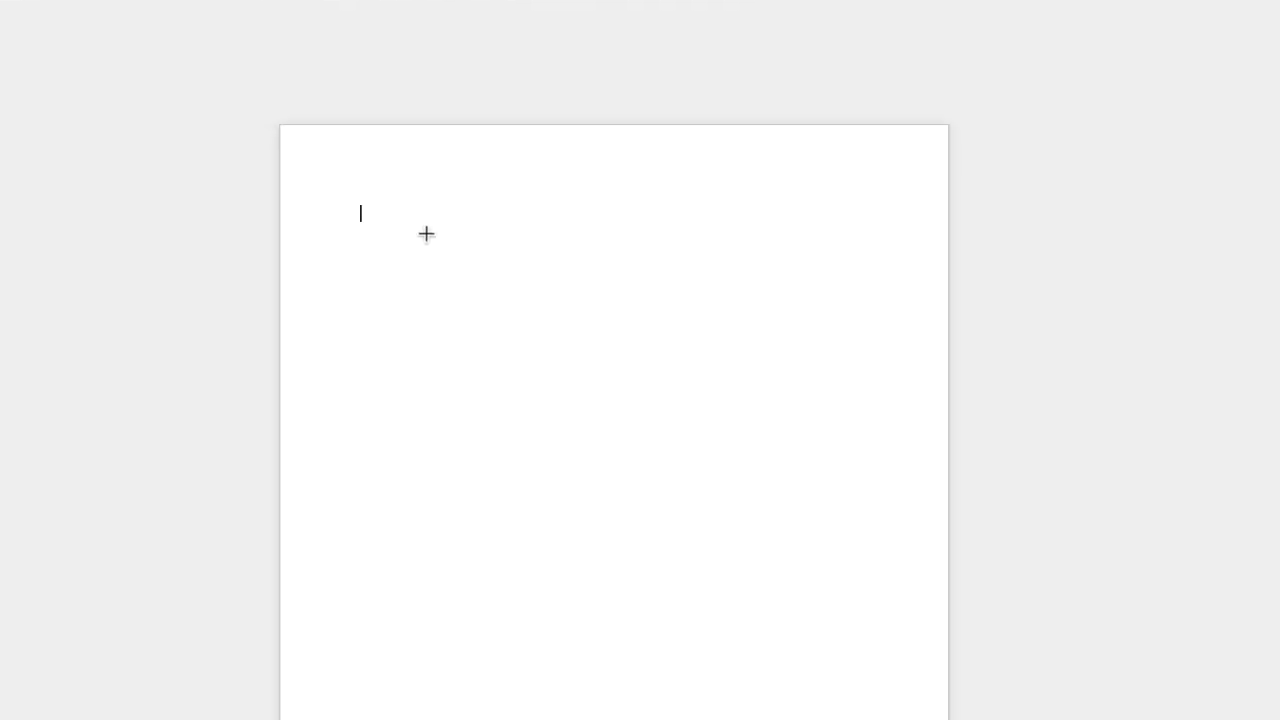
left_click_drag(420, 234, 770, 709)
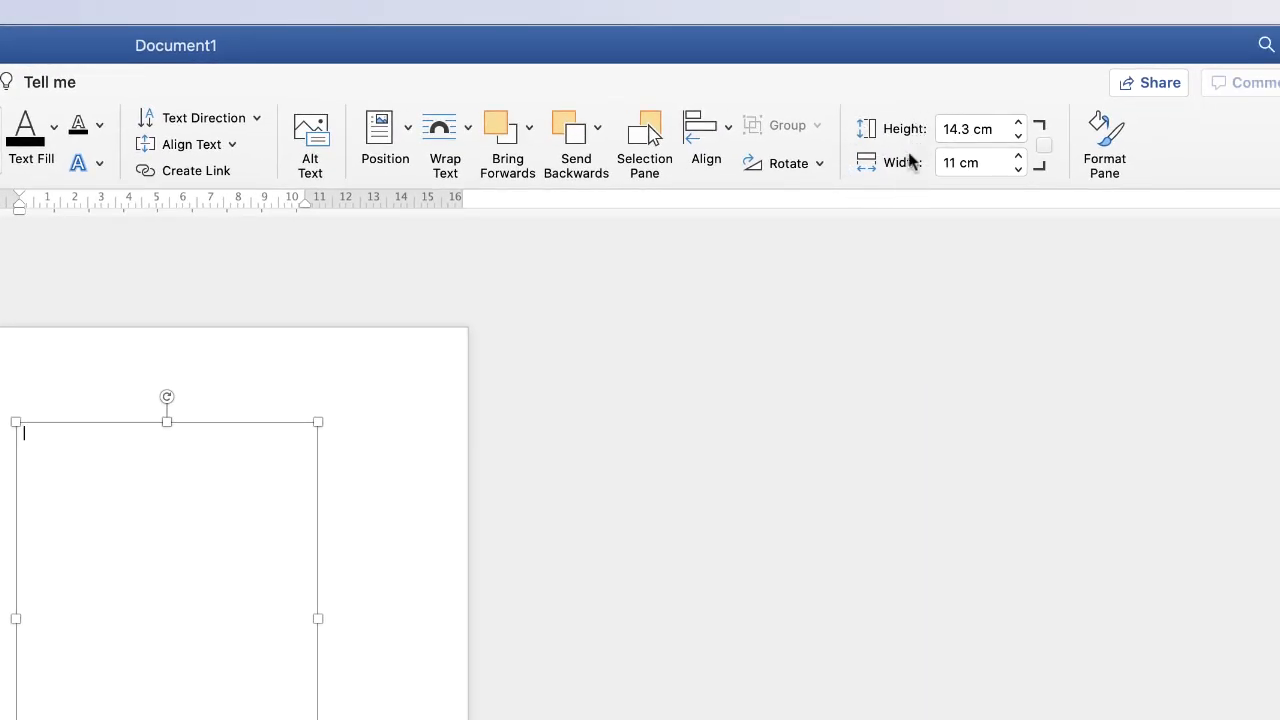
Set the text box's height to 9.9 cm and its width to about 6.7 cm, with the aspect ratio unlocked
left_click(1044, 145)
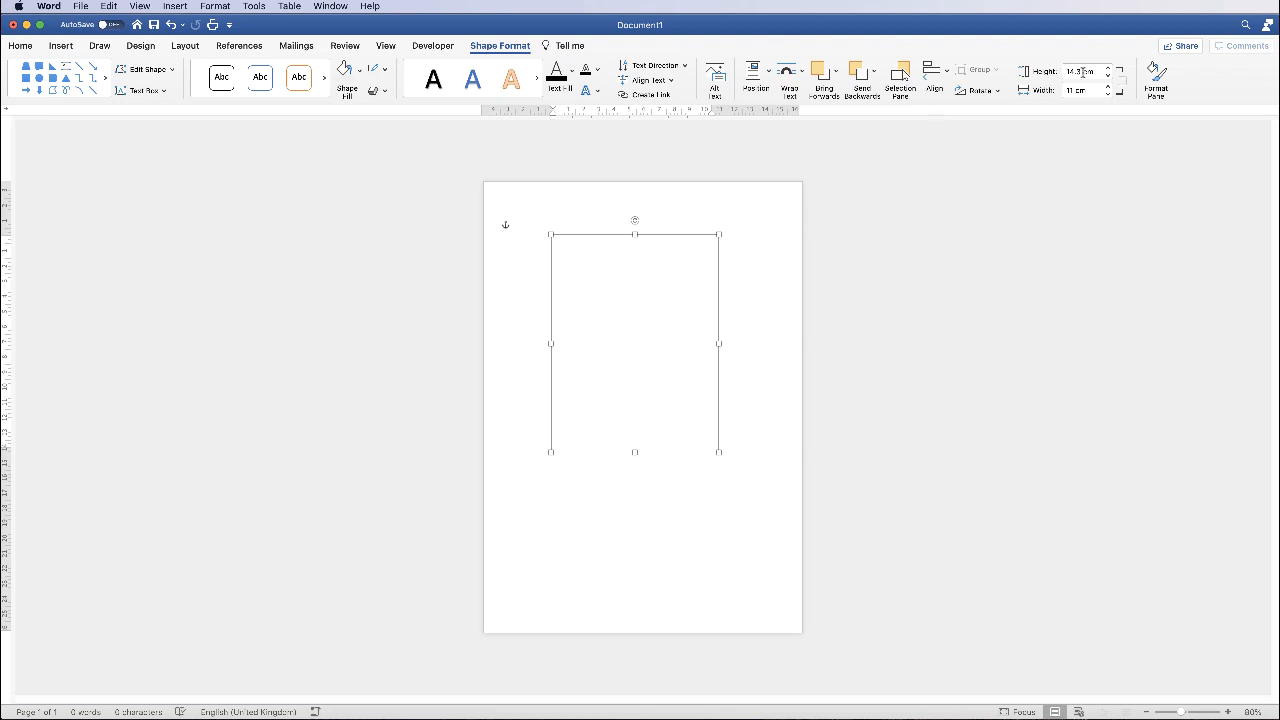
double_click(1079, 72)
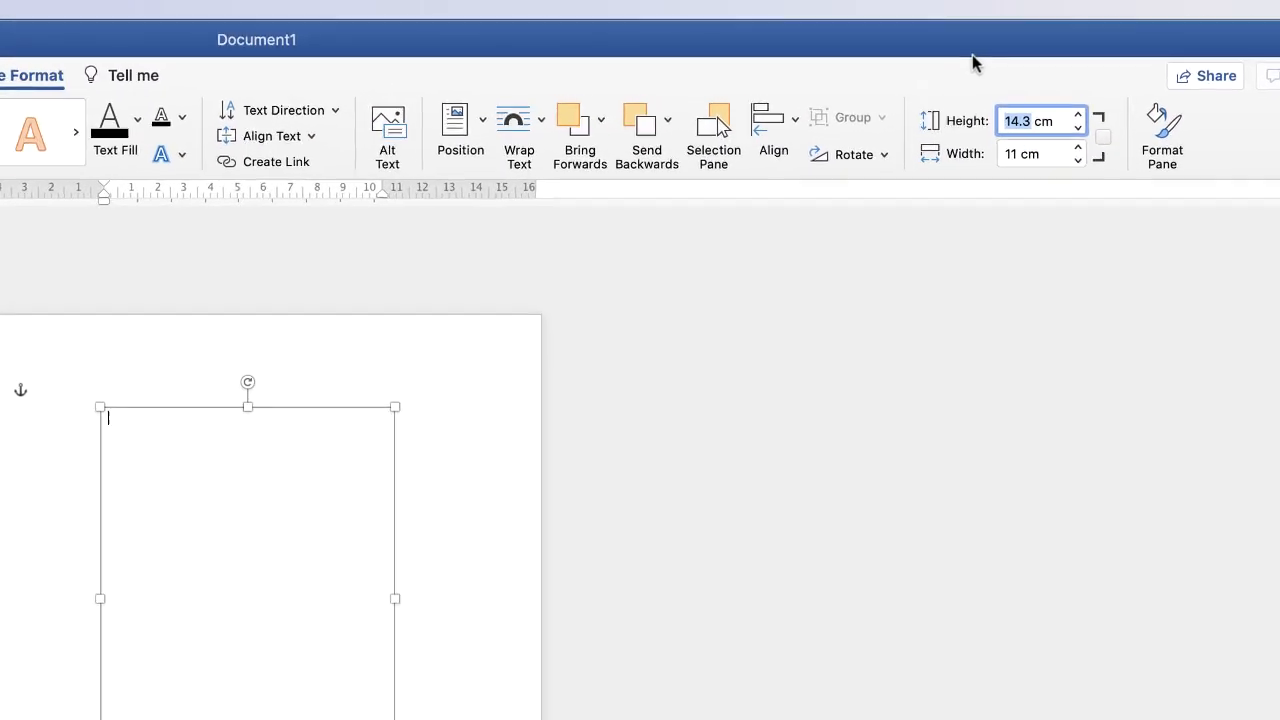
type("9.9")
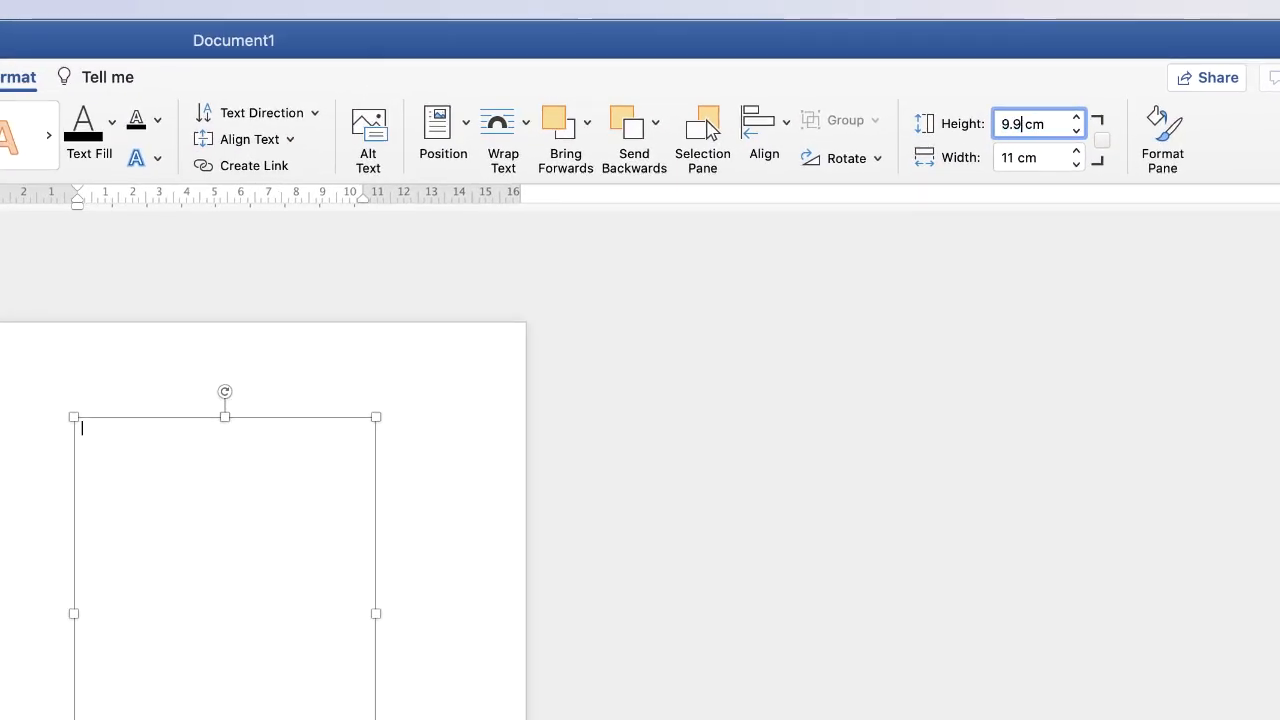
left_click(1014, 158)
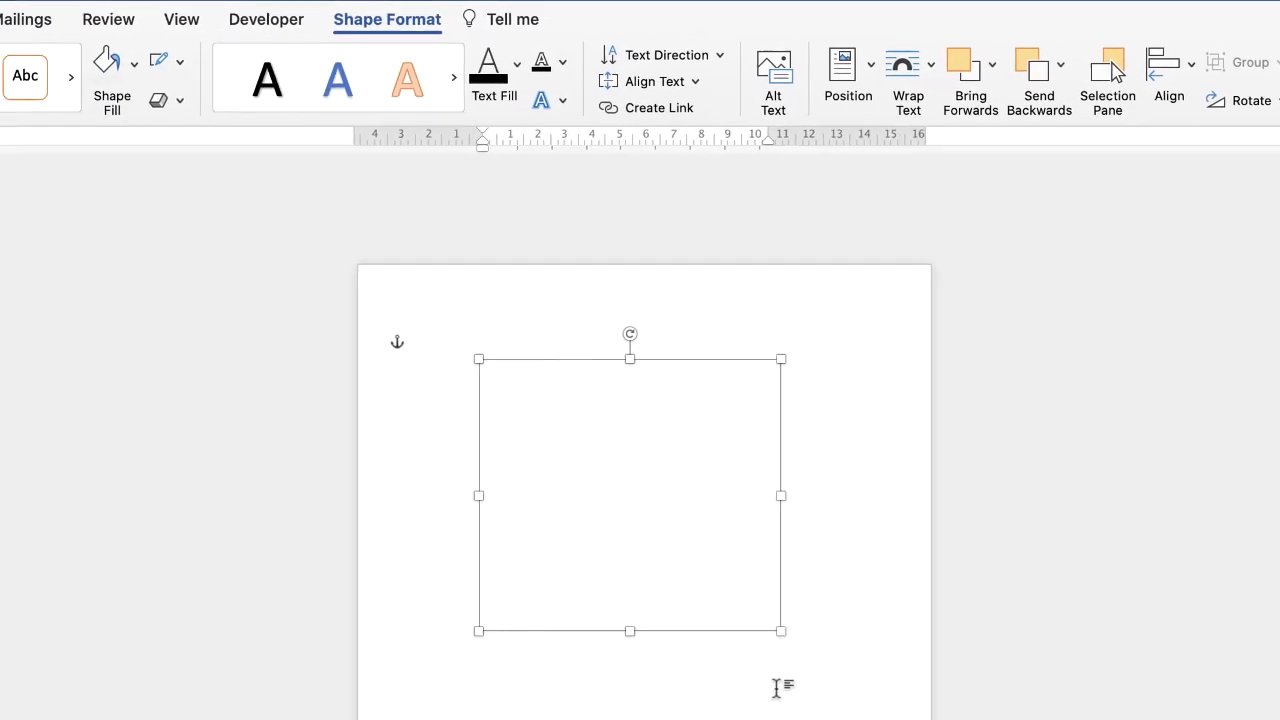
key("Return")
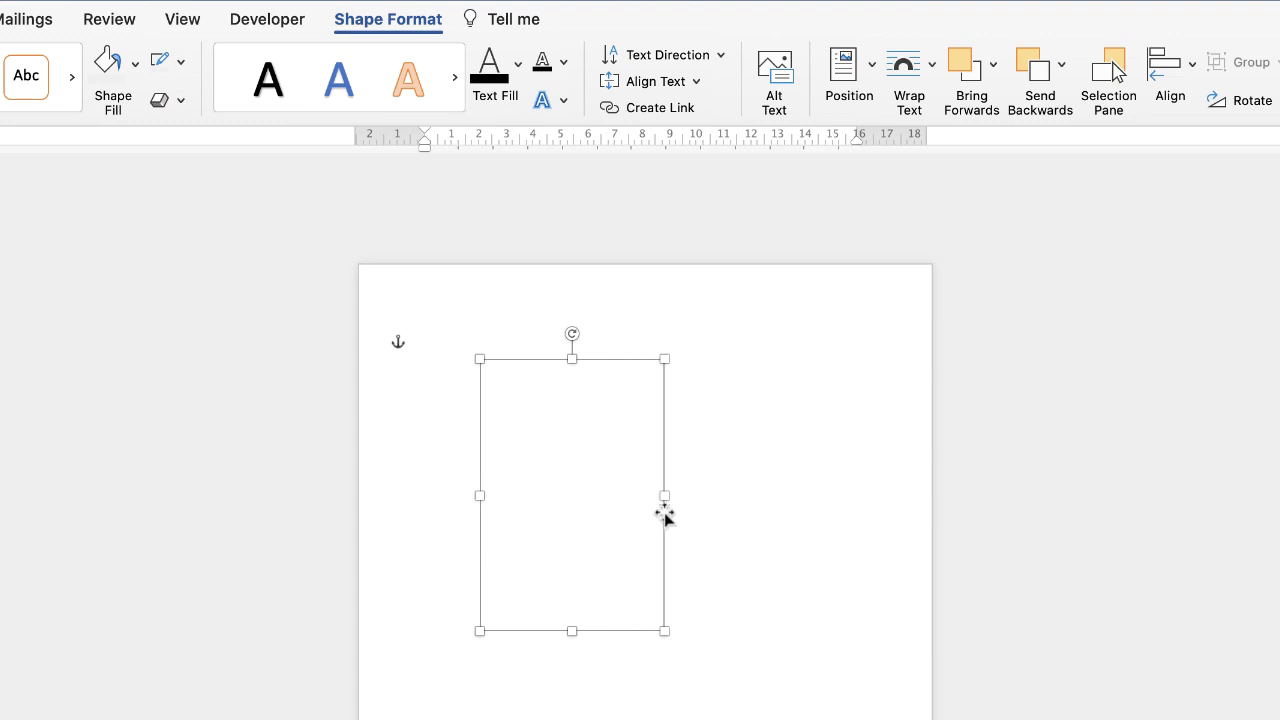
left_click(761, 647)
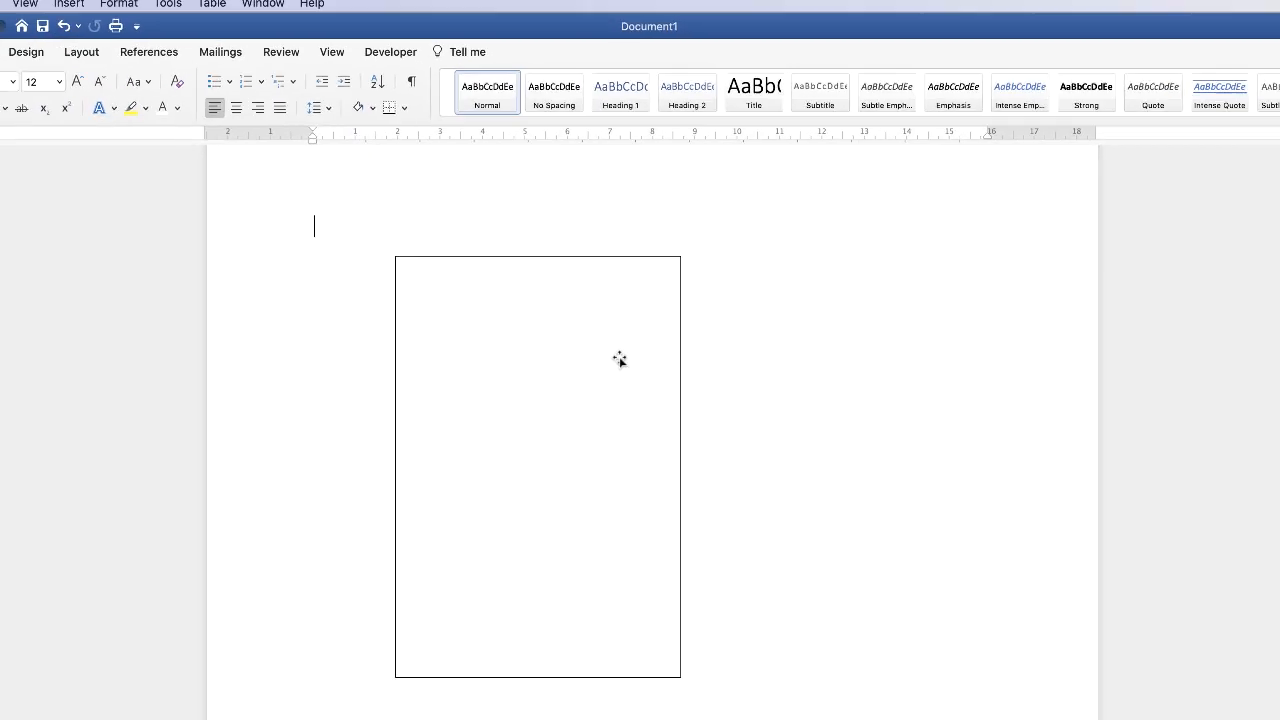
Open the text box's Format Shape settings and examine its fill and line, effects, layout and text options
left_click(542, 481)
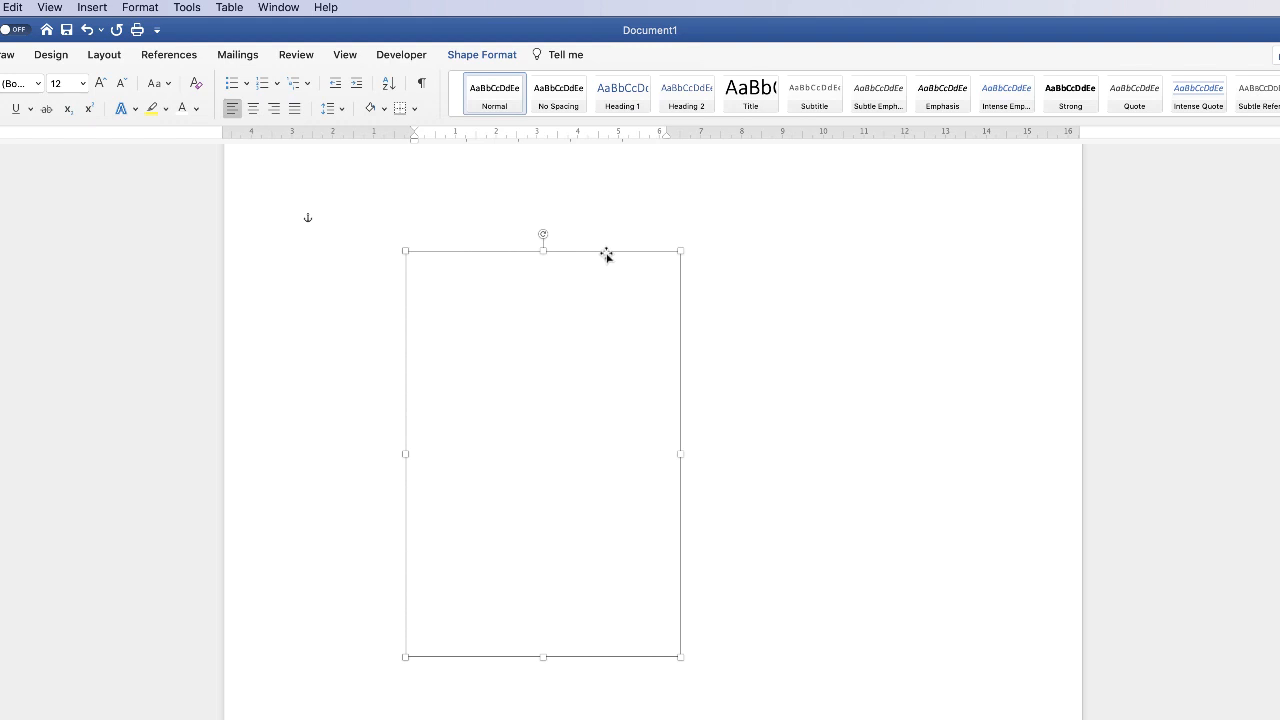
double_click(606, 258)
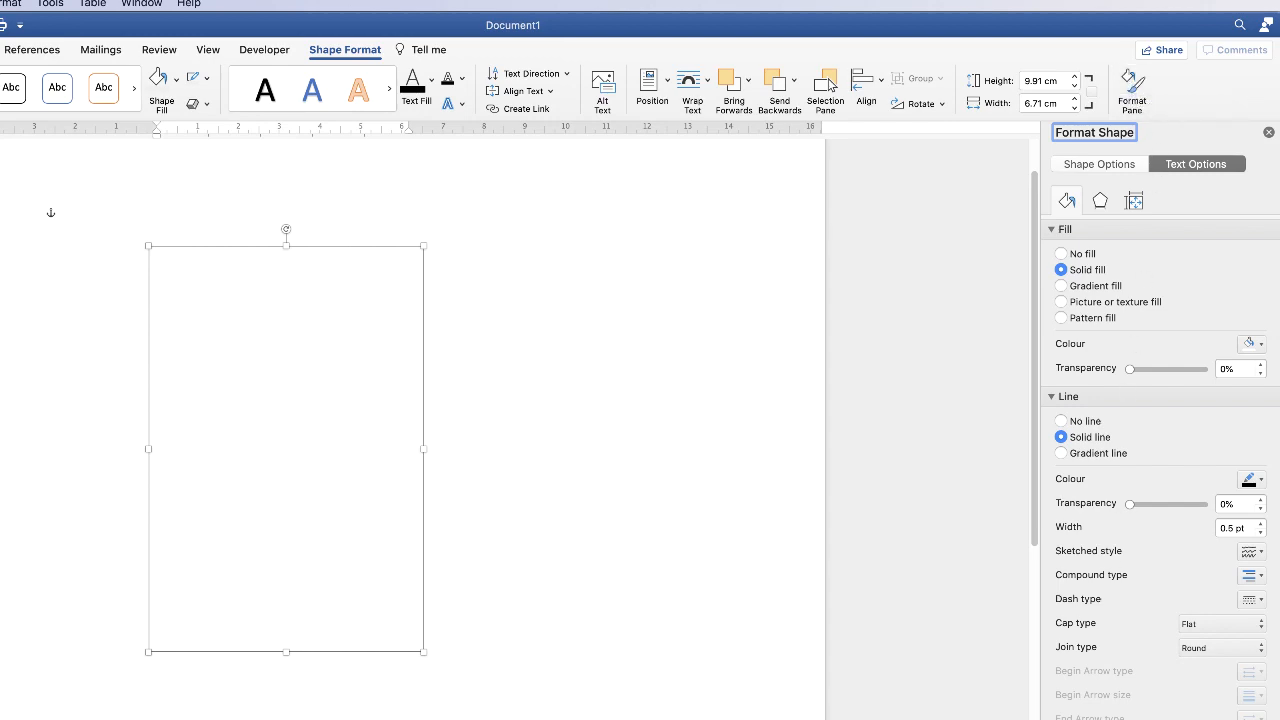
left_click(1102, 165)
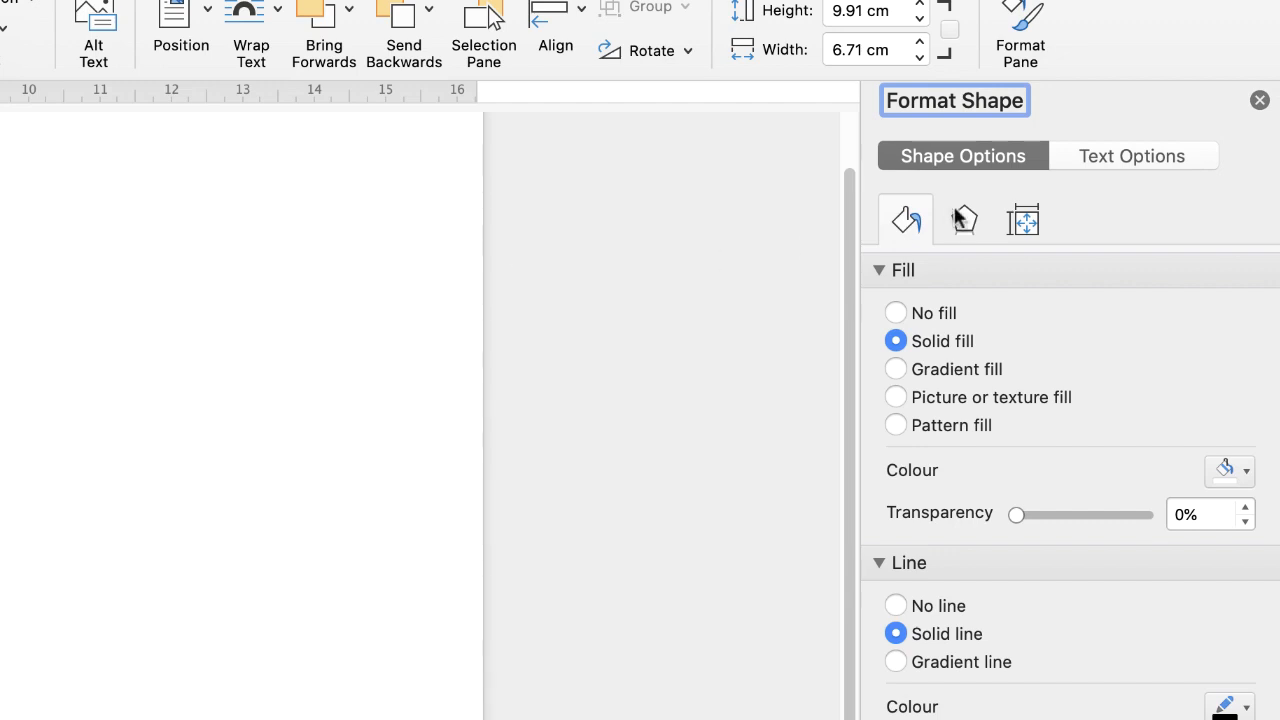
left_click(1098, 160)
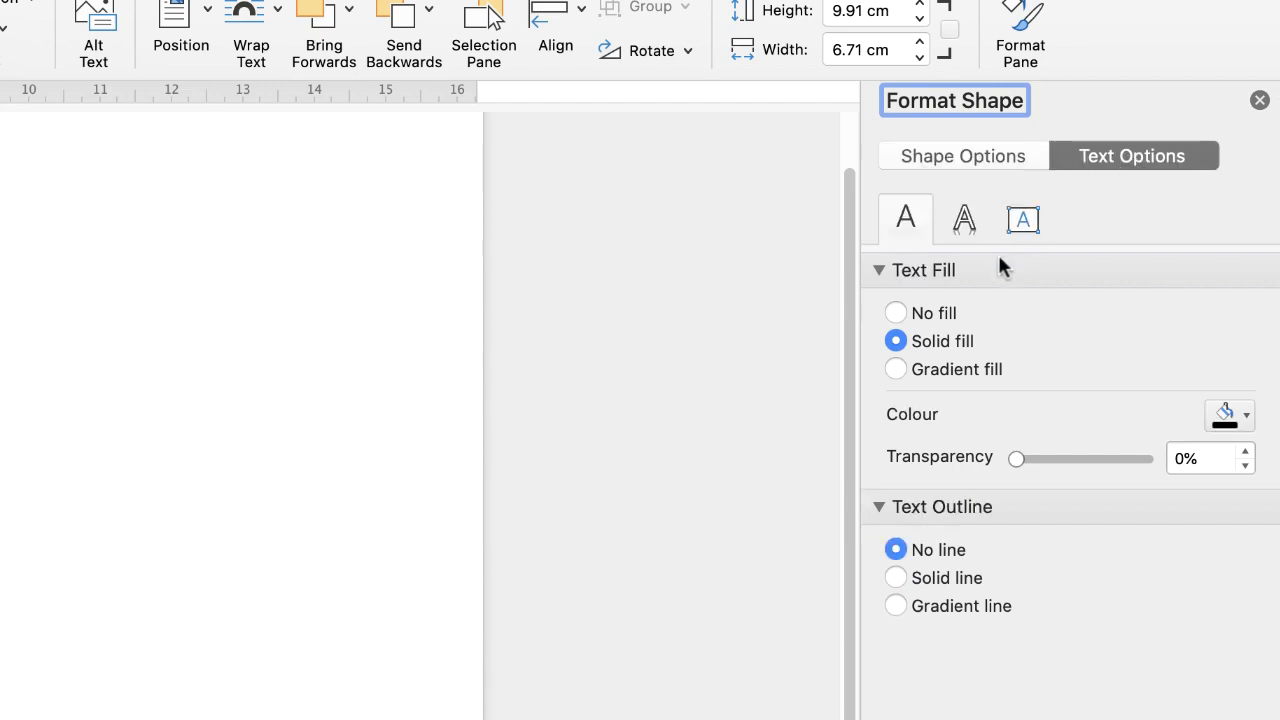
left_click(977, 162)
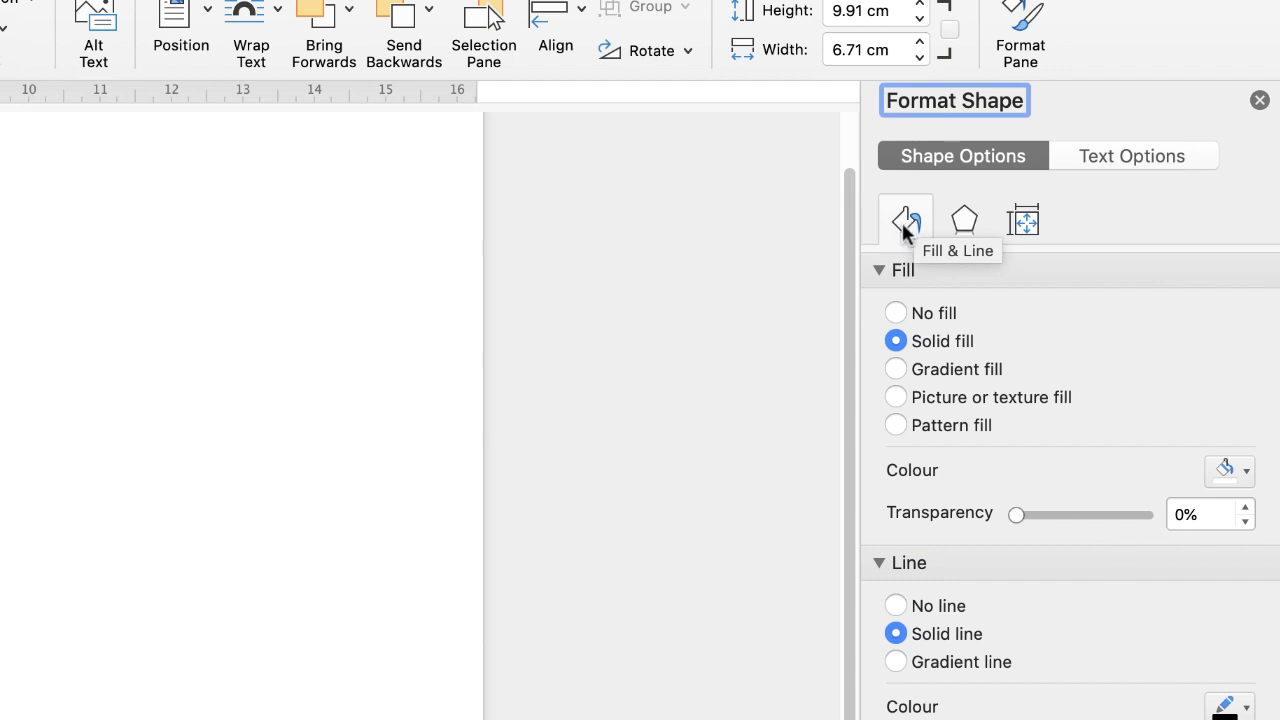
left_click(965, 224)
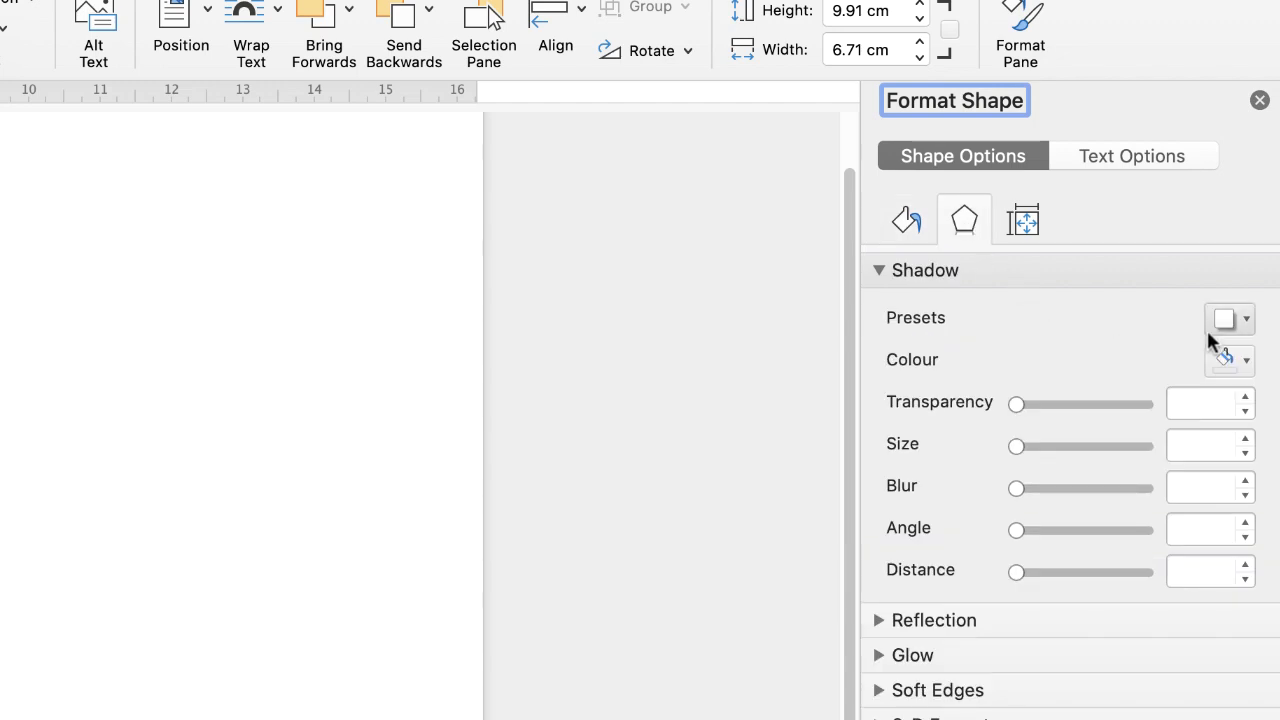
left_click(1026, 224)
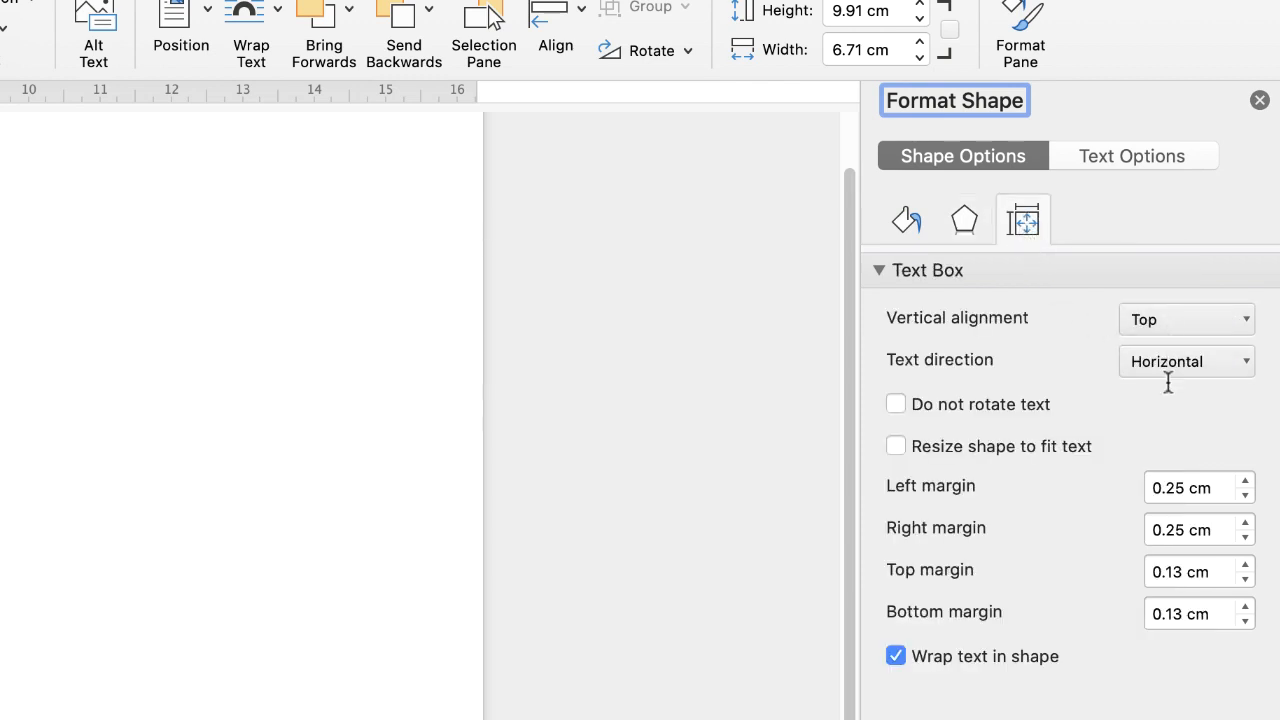
left_click(1120, 157)
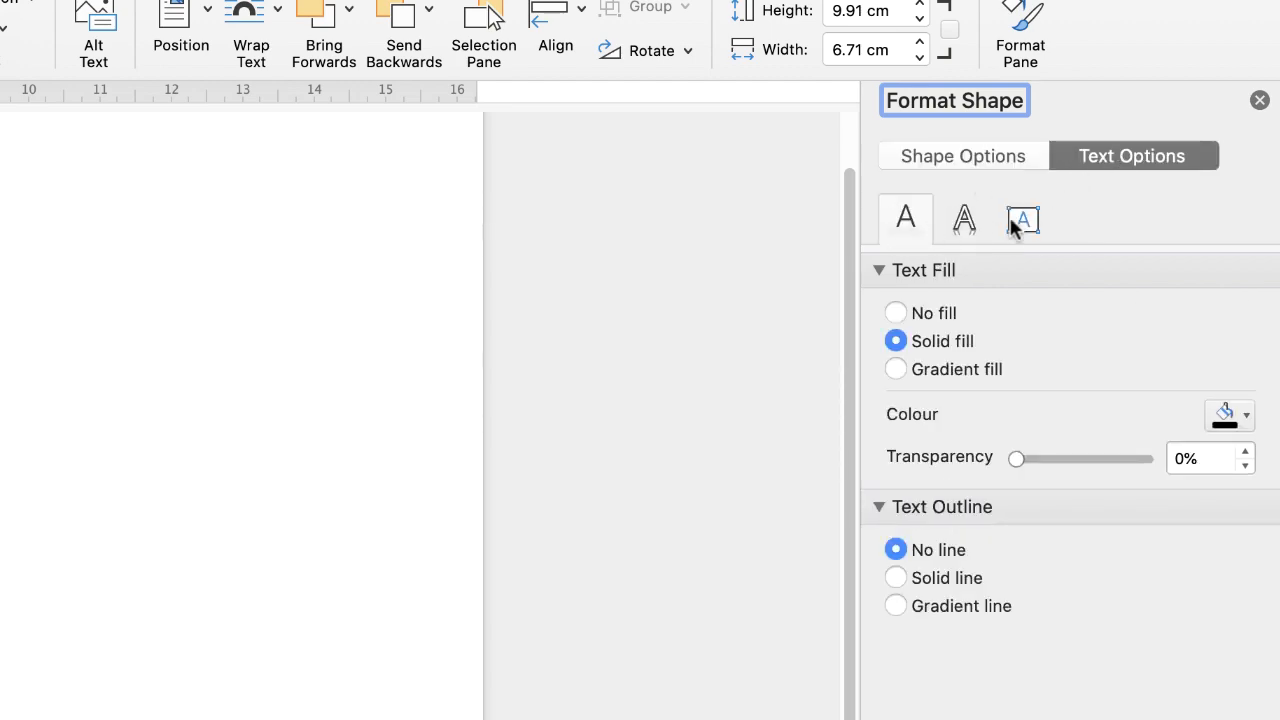
left_click(954, 159)
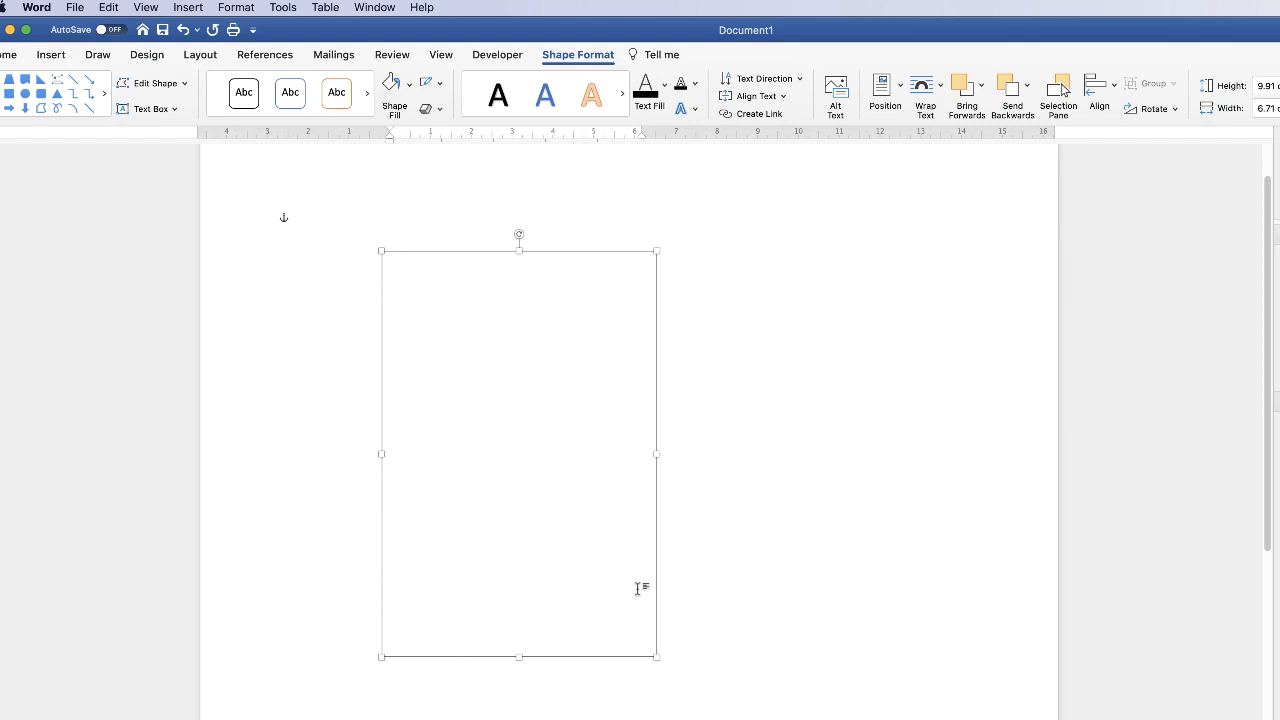
Insert the woman's portrait photo from a file into the document
left_click(681, 334)
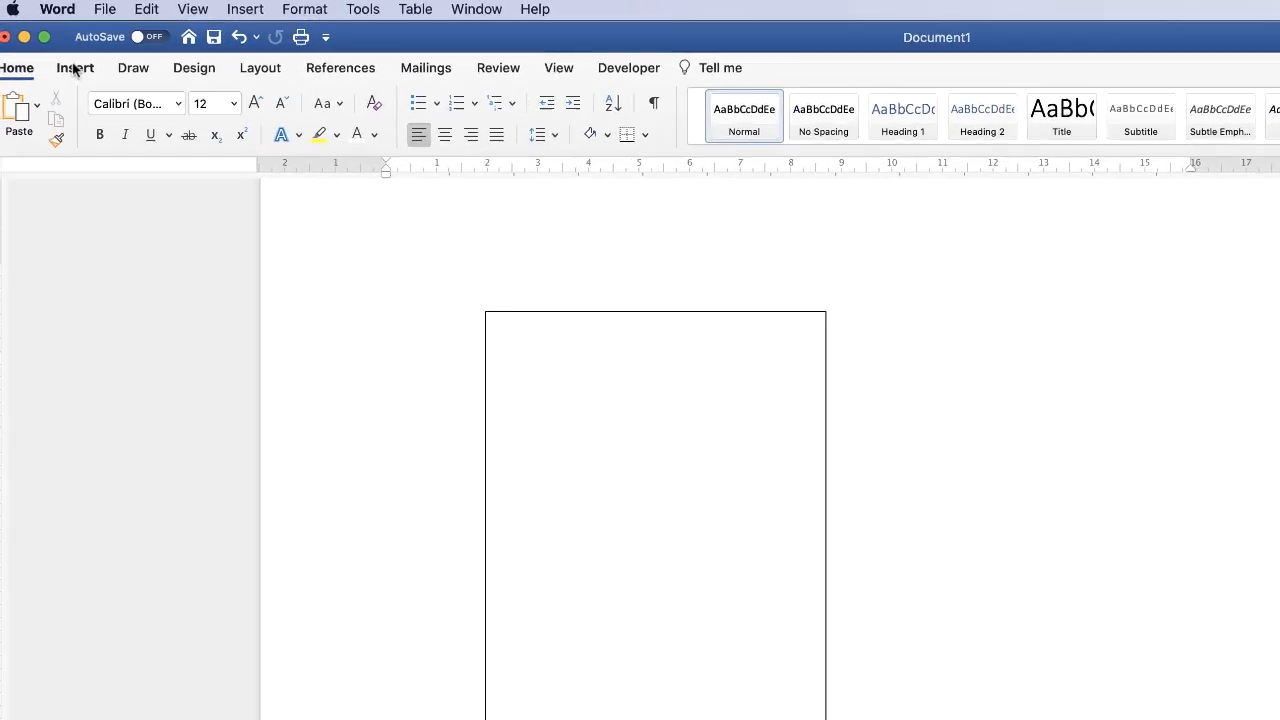
left_click(75, 67)
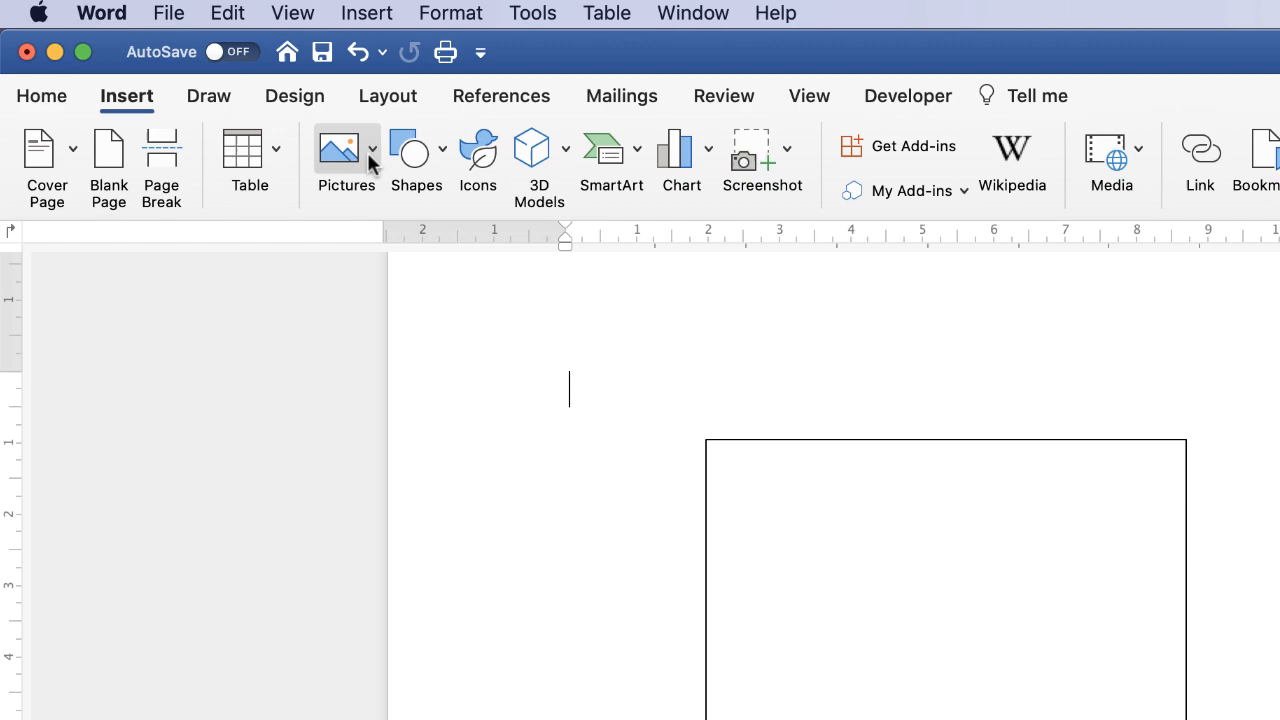
left_click(371, 160)
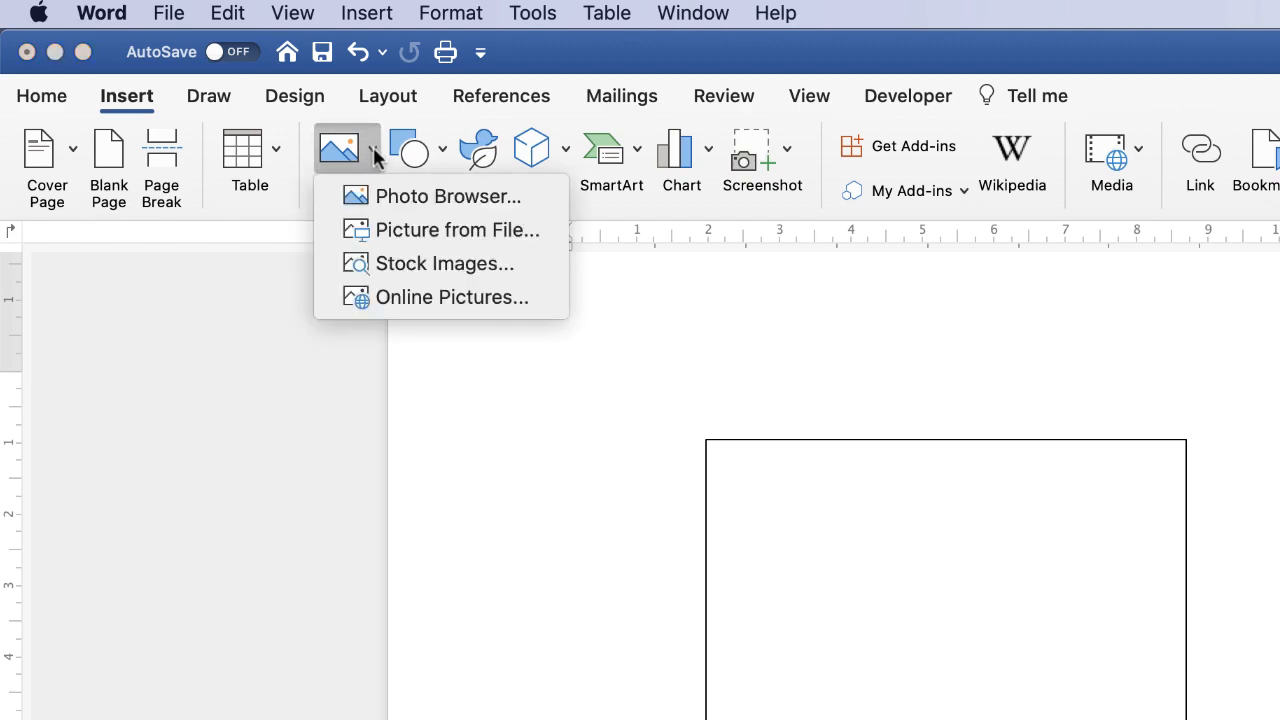
left_click(404, 231)
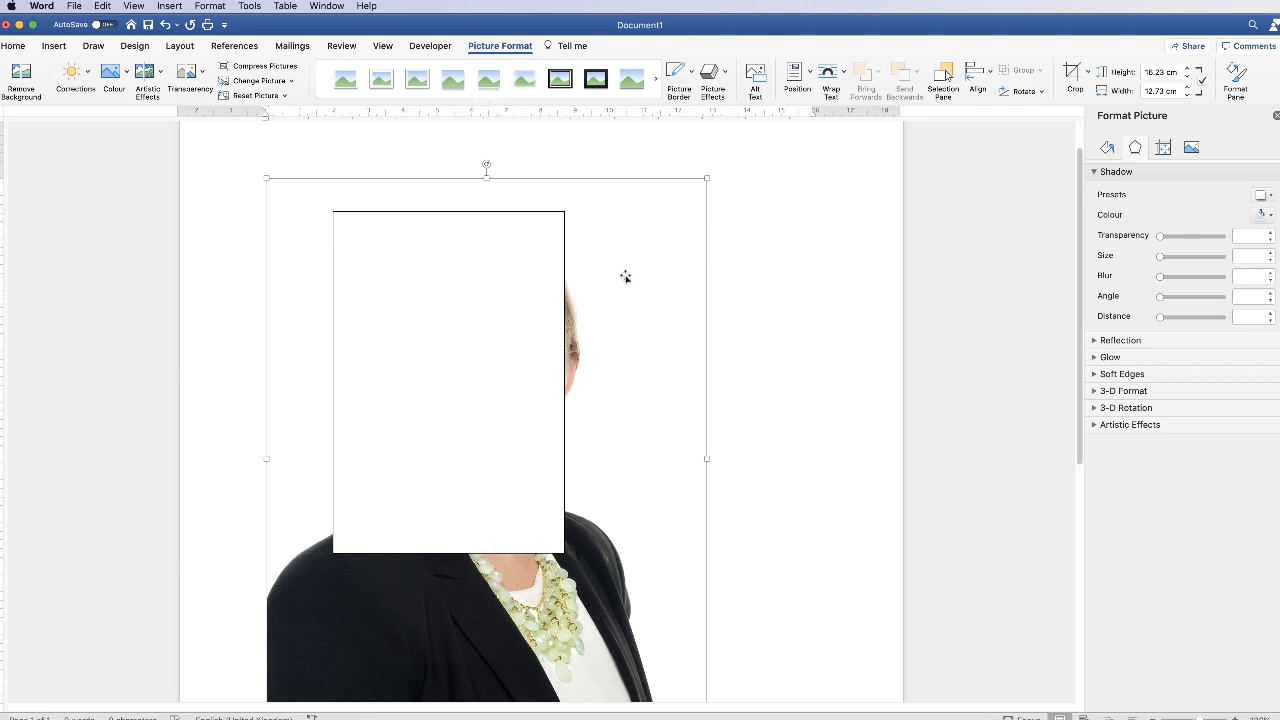
Set the portrait photo's text wrapping to In Front of Text
left_click(627, 276)
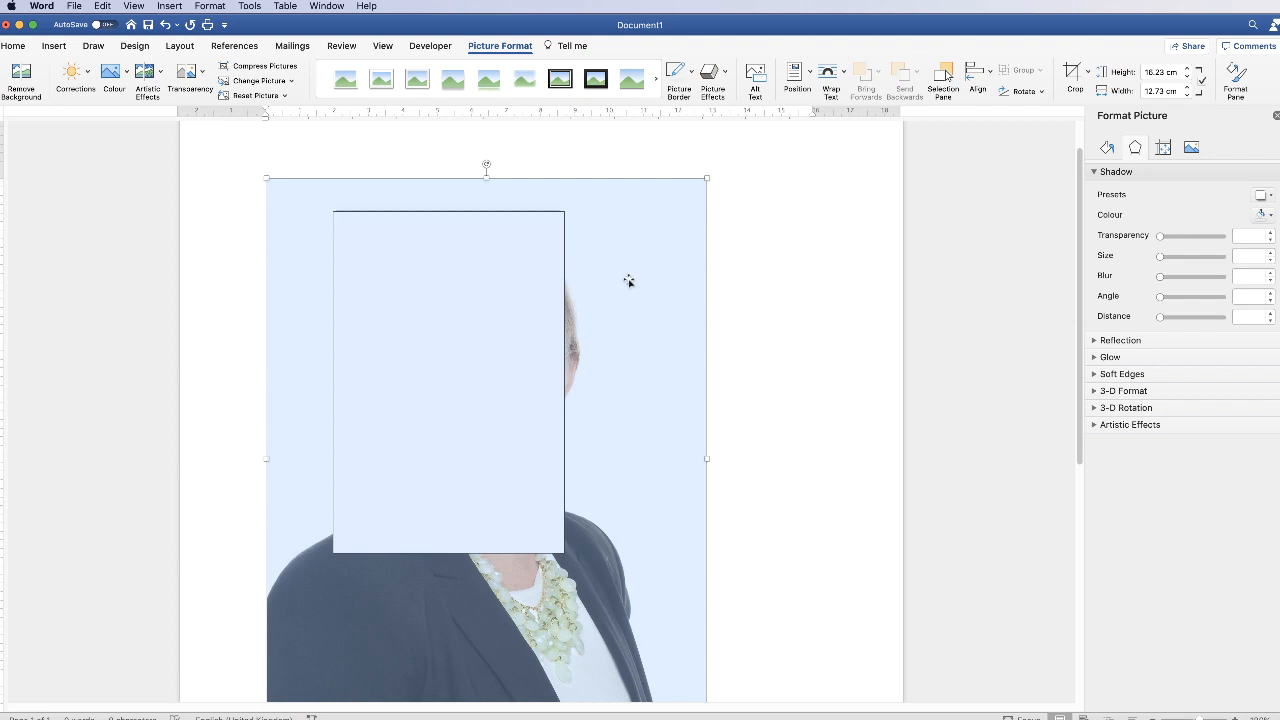
right_click(647, 313)
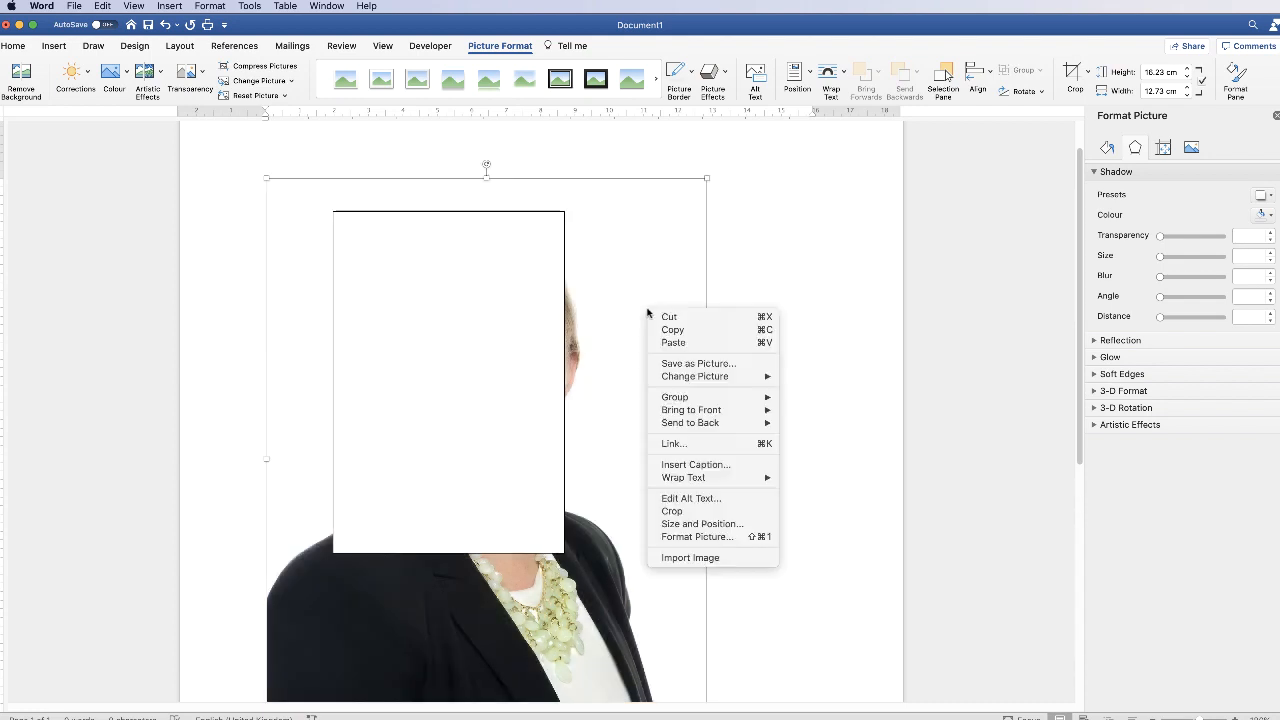
mouse_move(676, 484)
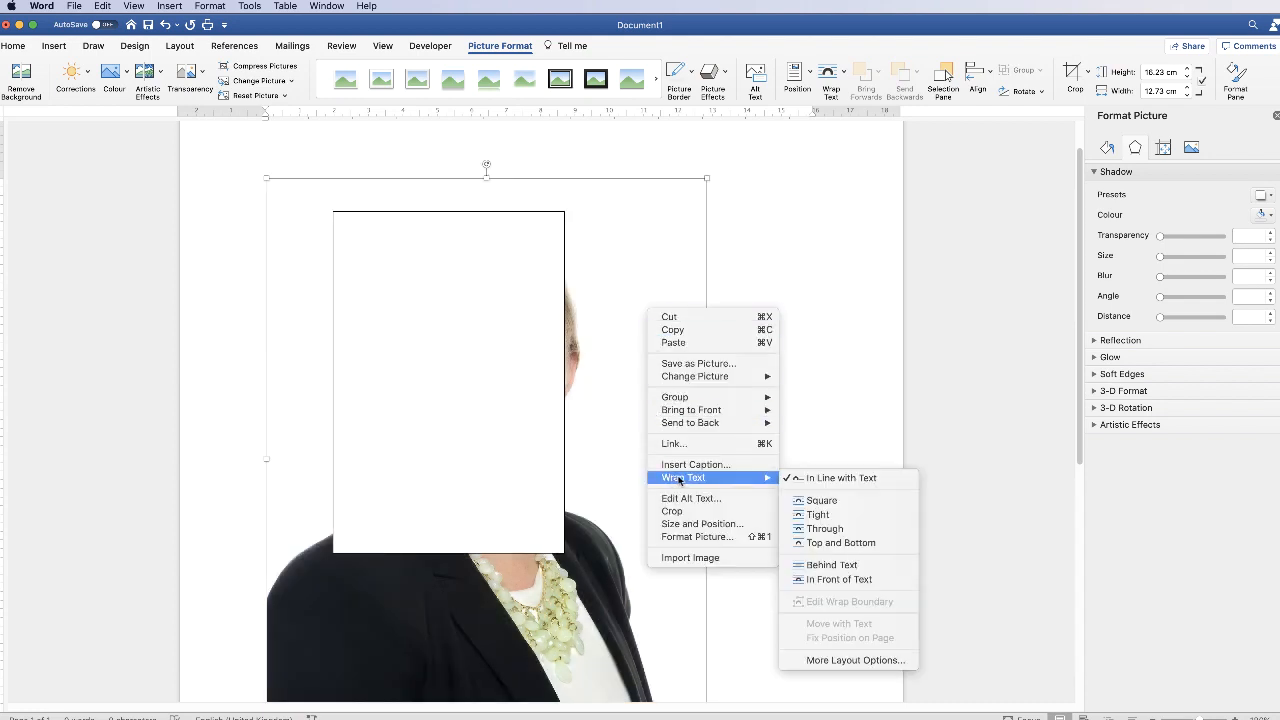
left_click(825, 580)
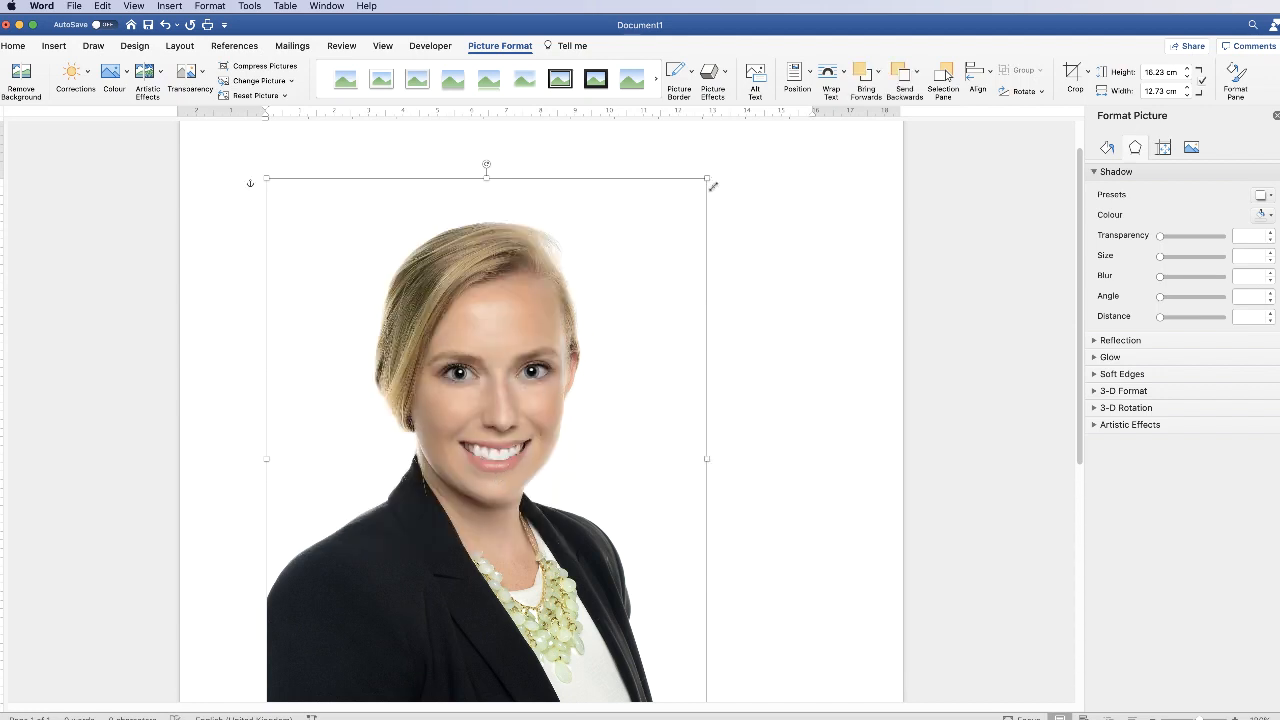
Shrink the portrait photo to about 4.3 cm high by 3.4 cm wide and move it inside the text box
left_click_drag(708, 177, 363, 636)
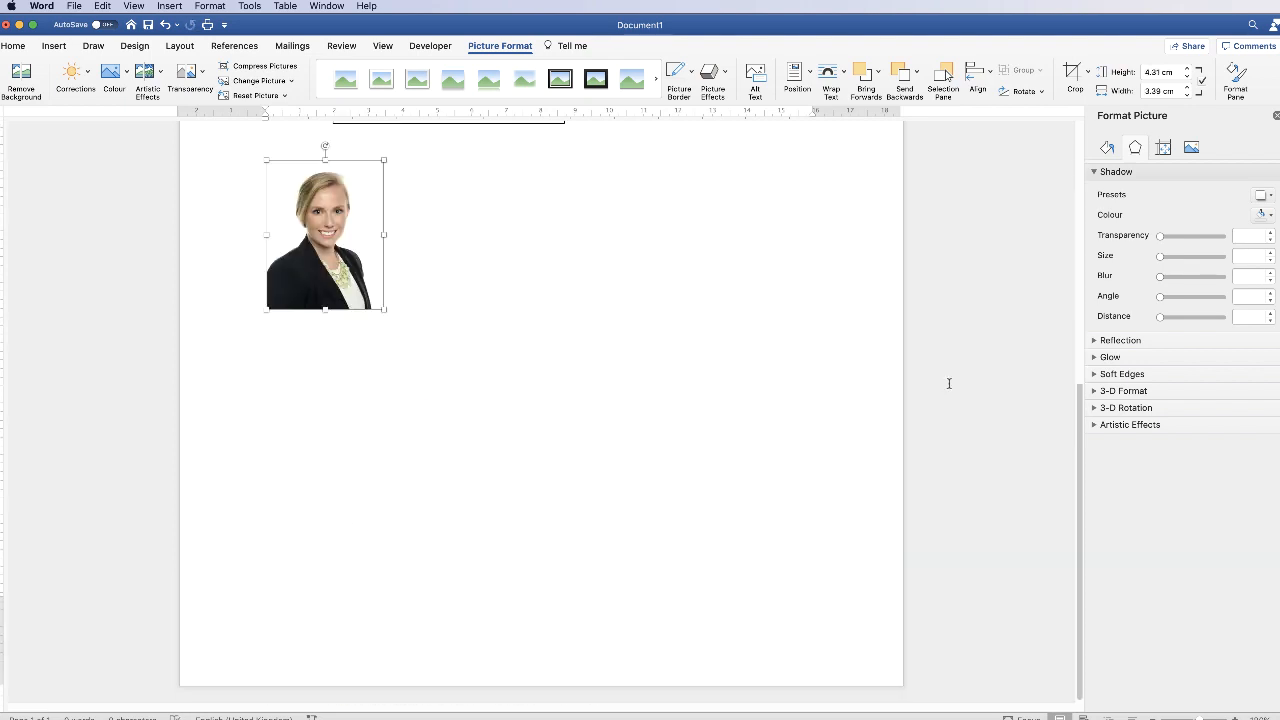
scroll(797, 368, "up", 10)
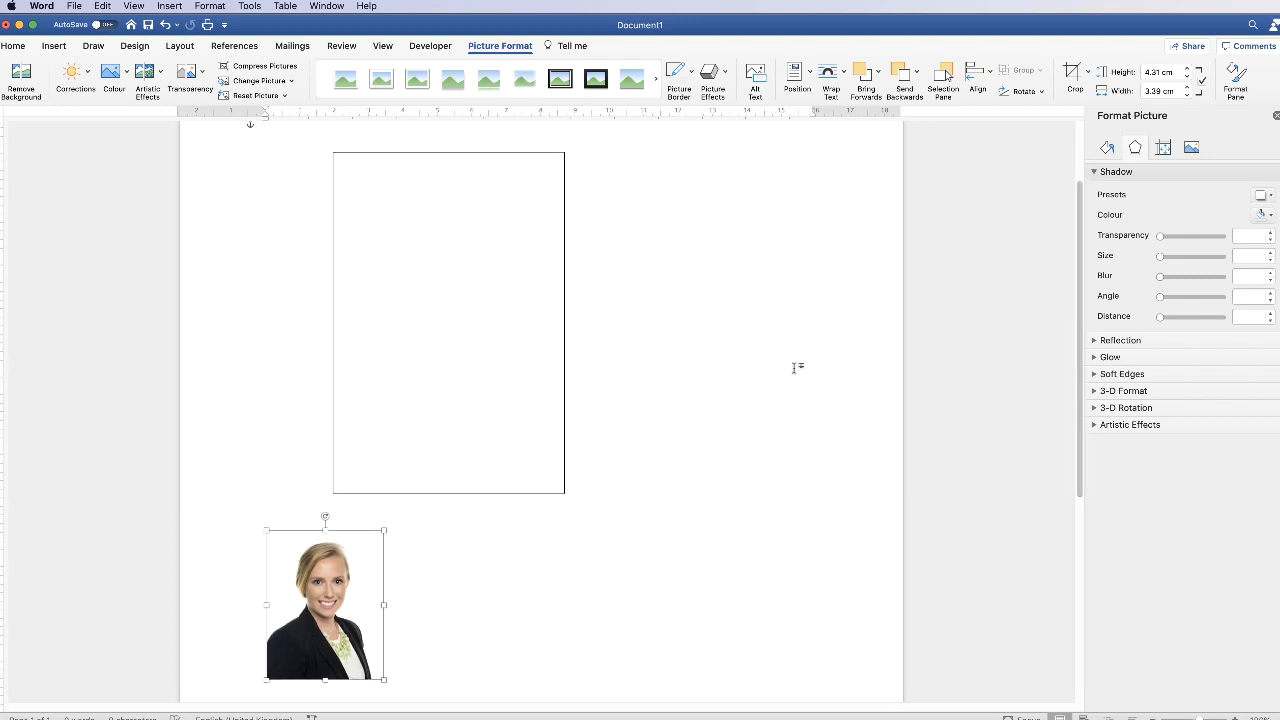
left_click_drag(329, 590, 470, 298)
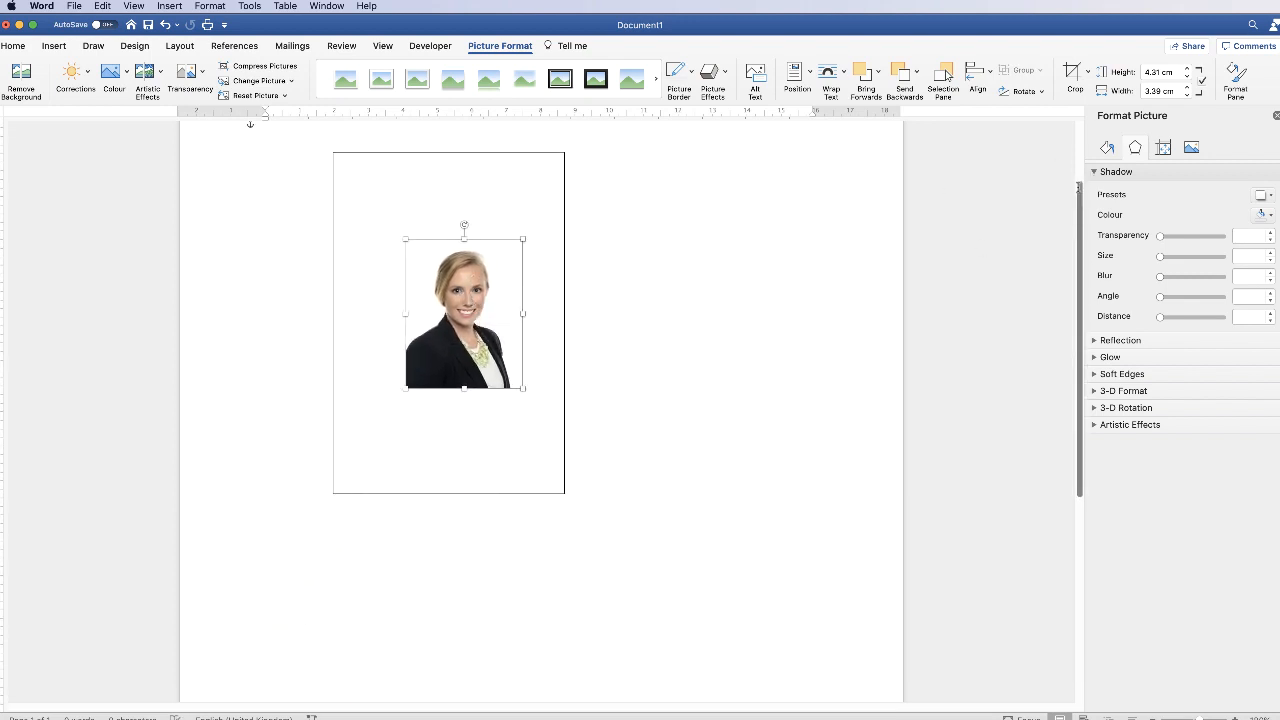
Enlarge the portrait photo to about 6.2 cm high by 4.87 cm wide and position it in the middle of the text box
scroll(1080, 185, "up", 3)
left_click_drag(1079, 137, 1079, 129)
left_click_drag(524, 343, 558, 297)
left_click_drag(403, 492, 391, 508)
left_click_drag(476, 405, 447, 440)
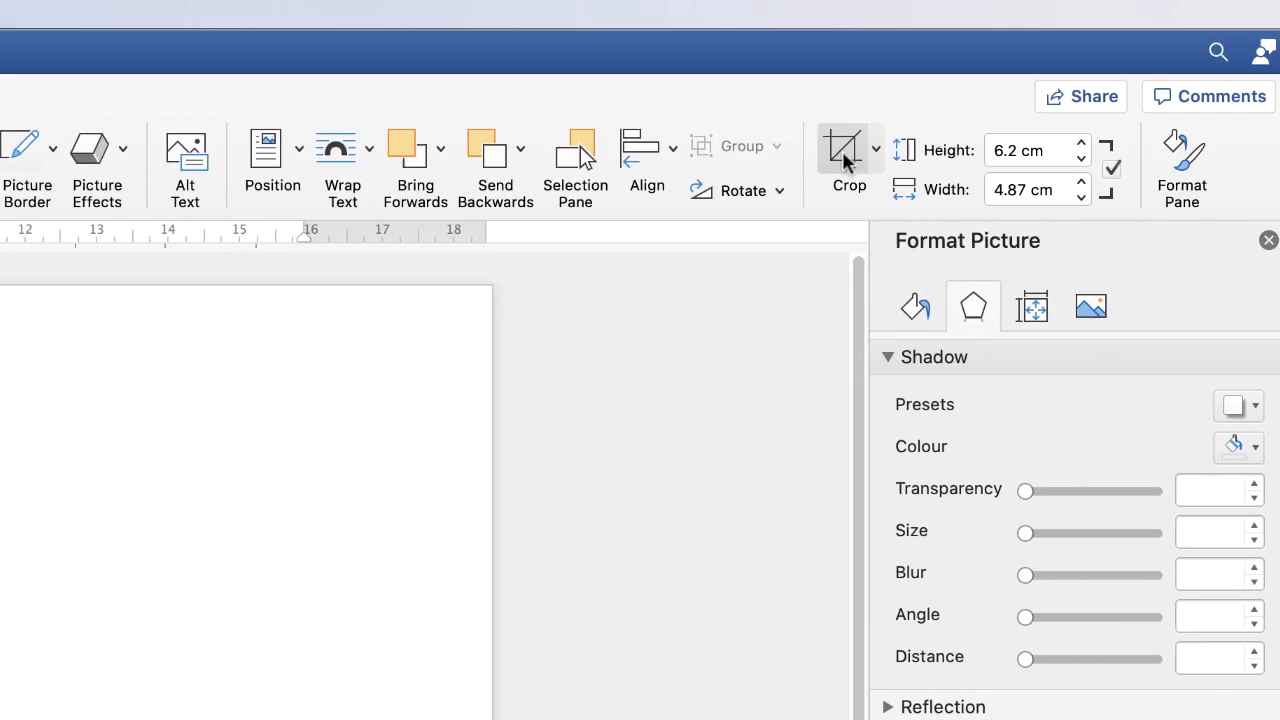
Crop the portrait photo to a 1:1 square and shift the image down within the crop so the whole head is included
left_click(876, 155)
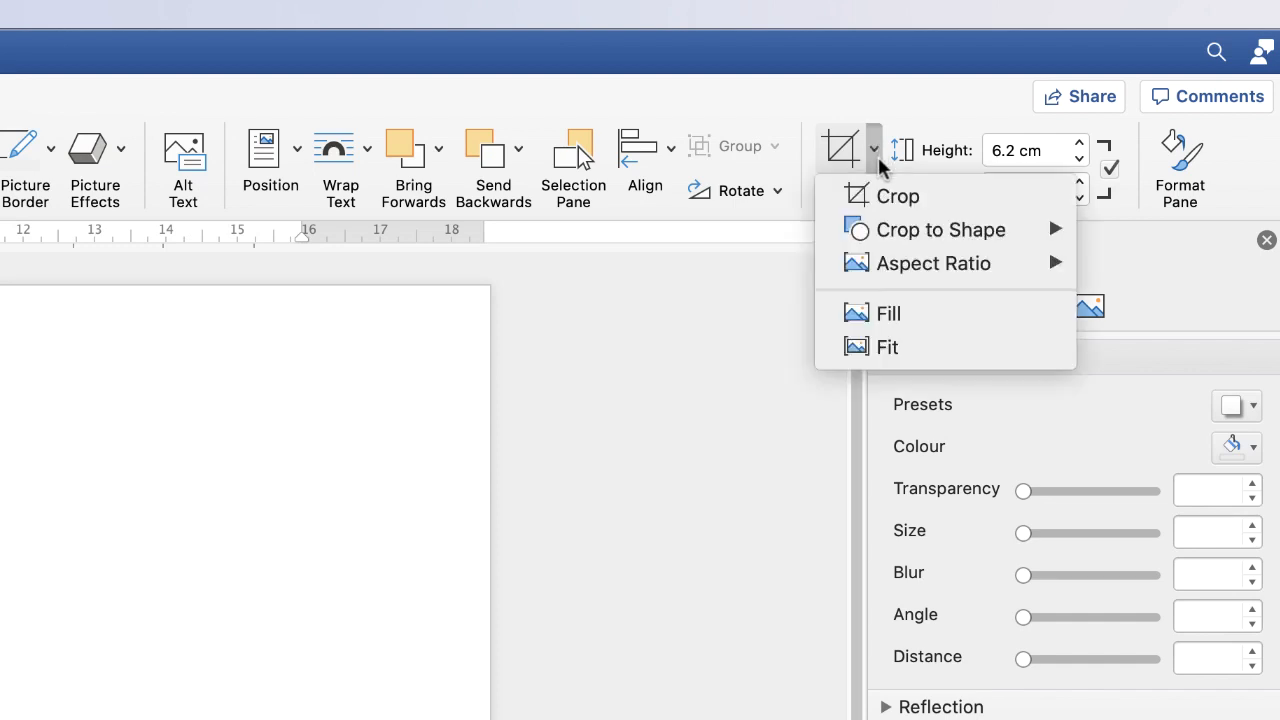
mouse_move(891, 268)
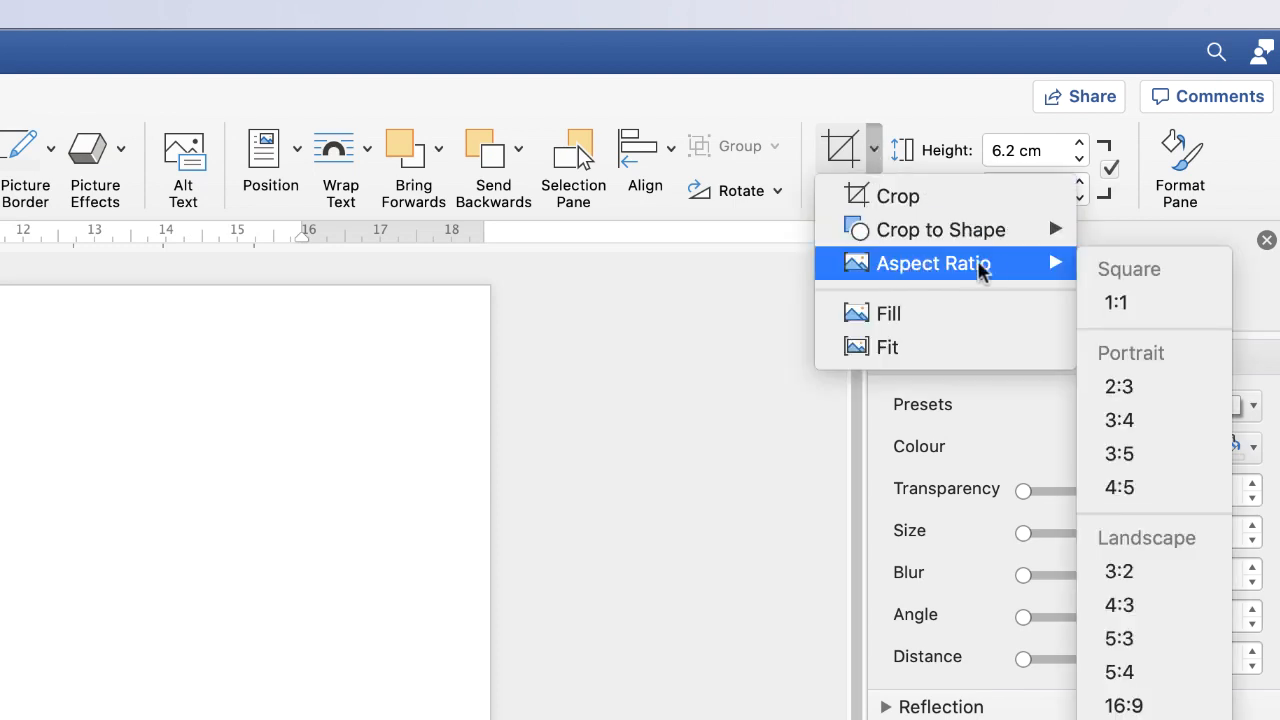
left_click(1113, 303)
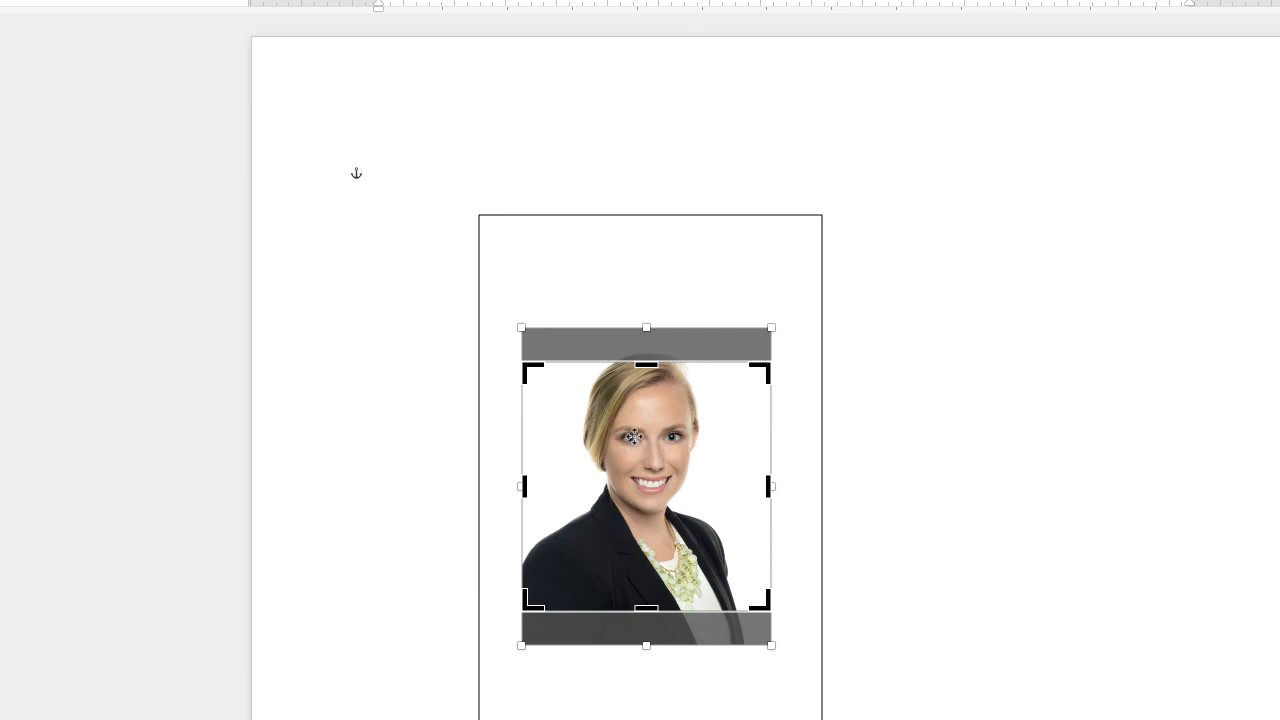
left_click_drag(637, 430, 636, 460)
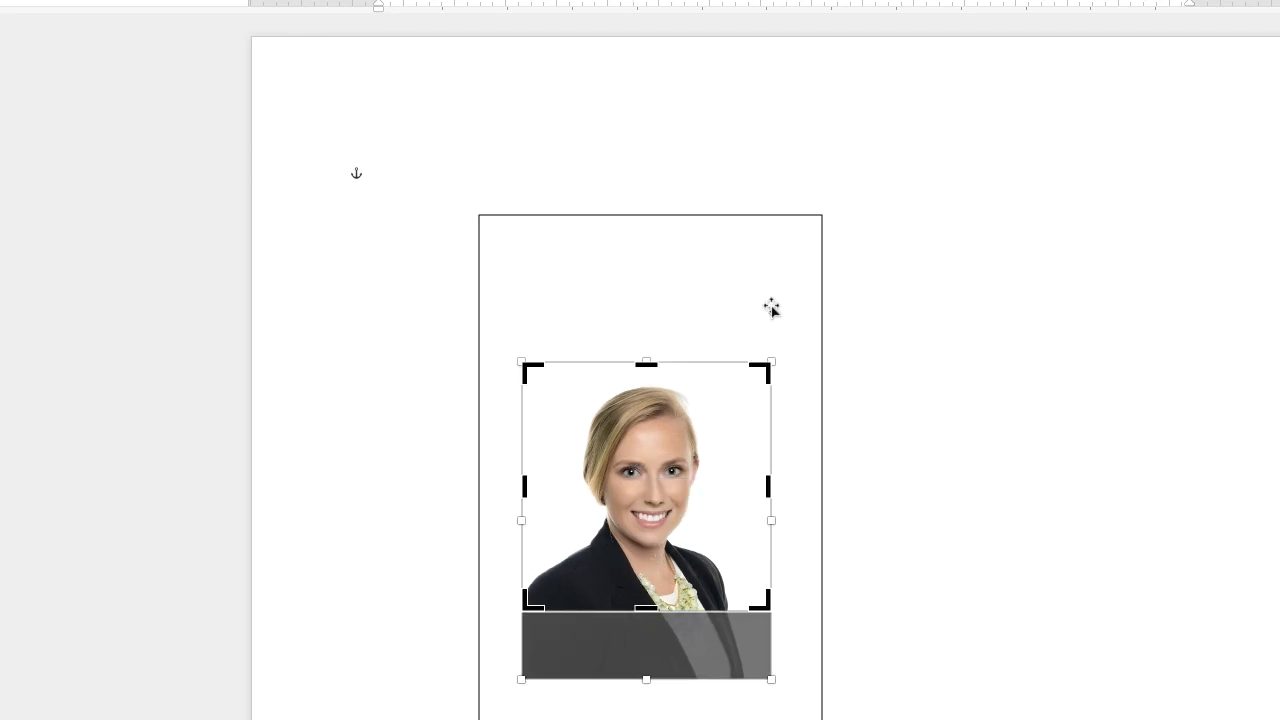
key("Escape")
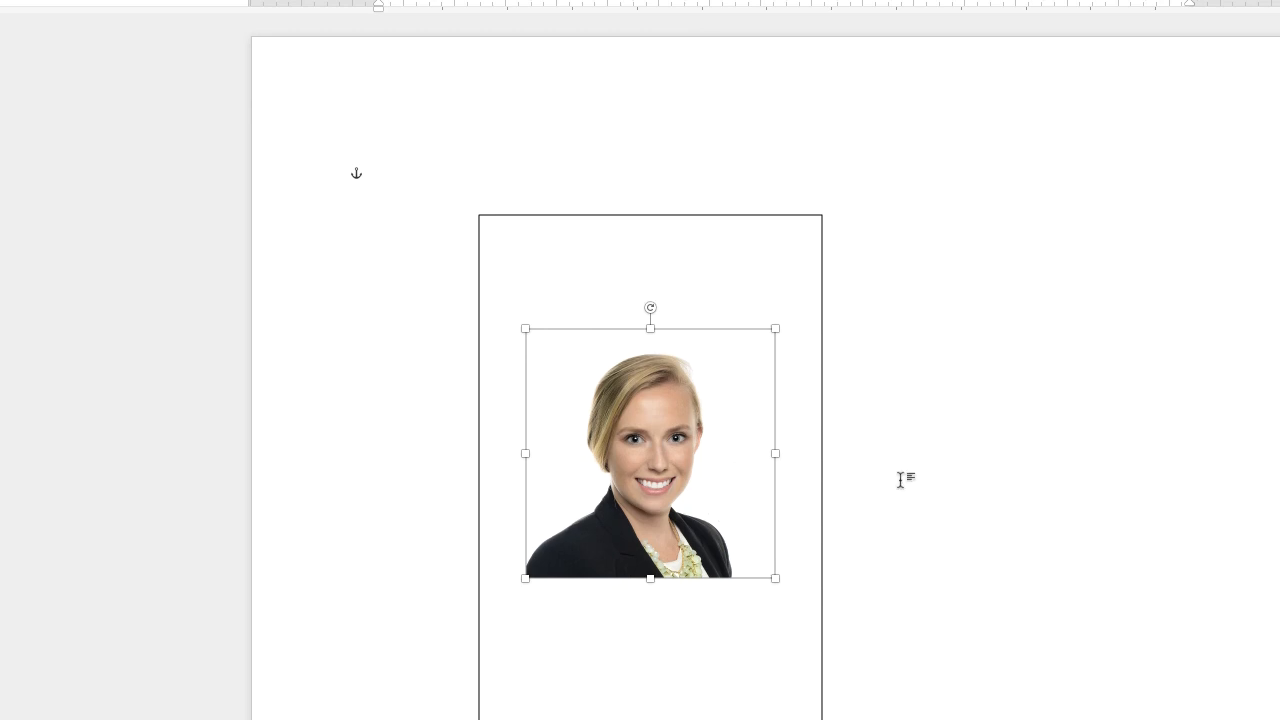
left_click(900, 480)
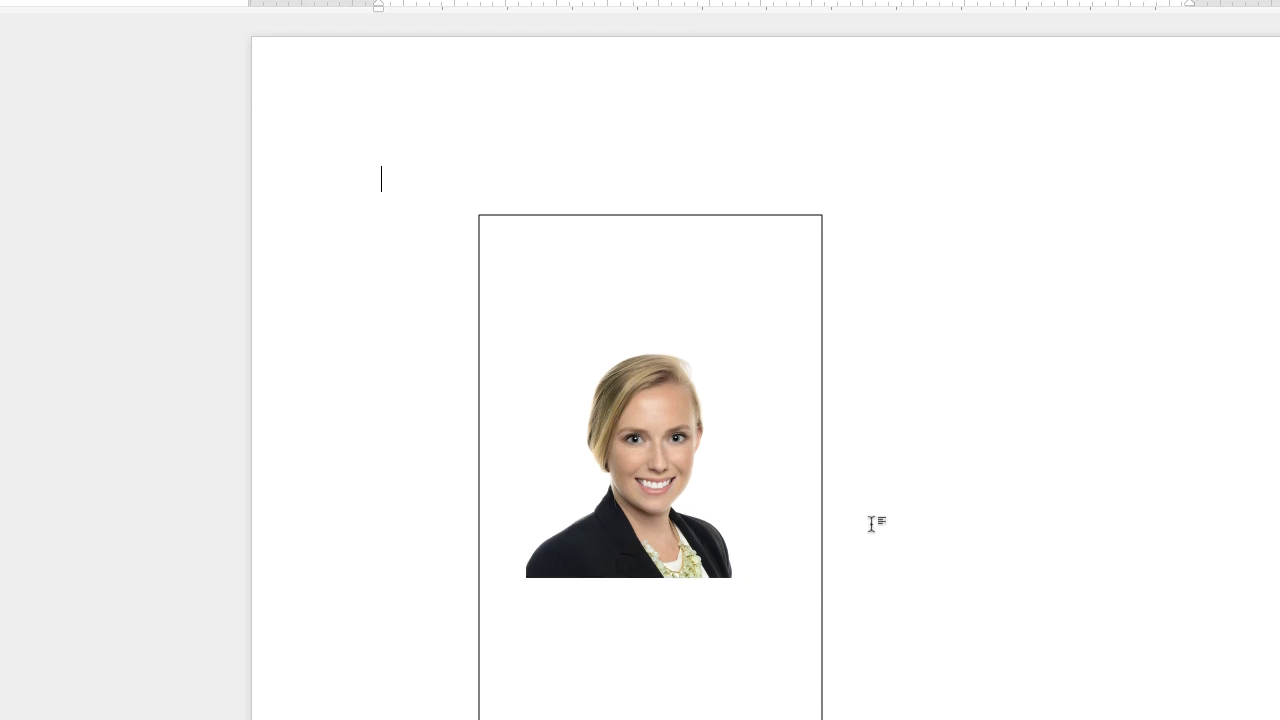
Give the portrait photo a solid black outline 3 pt wide
left_click(655, 456)
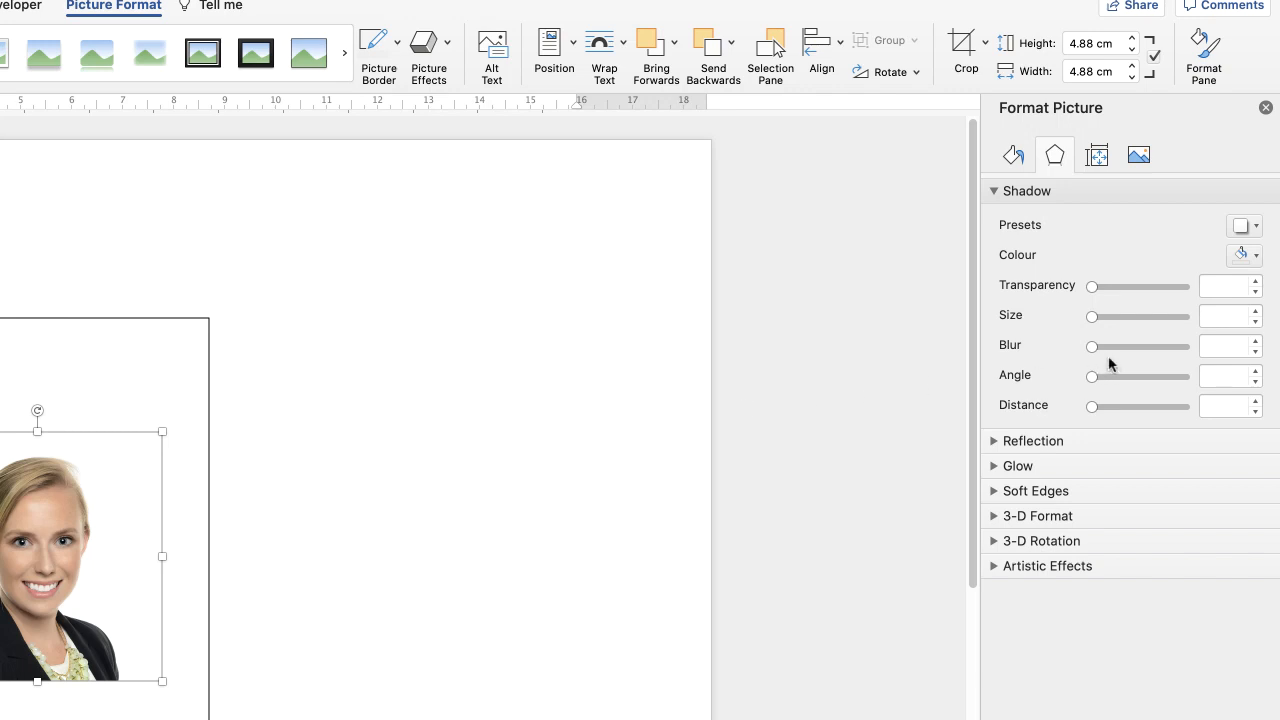
left_click(1013, 156)
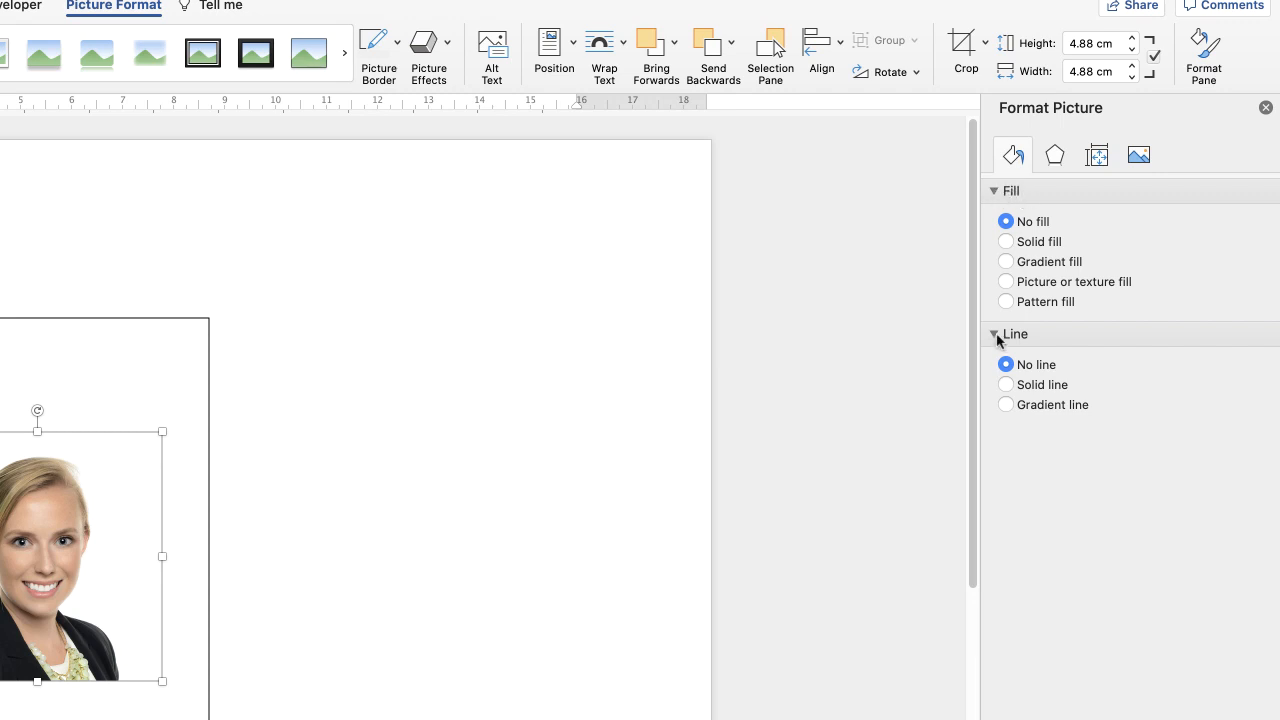
left_click(1006, 385)
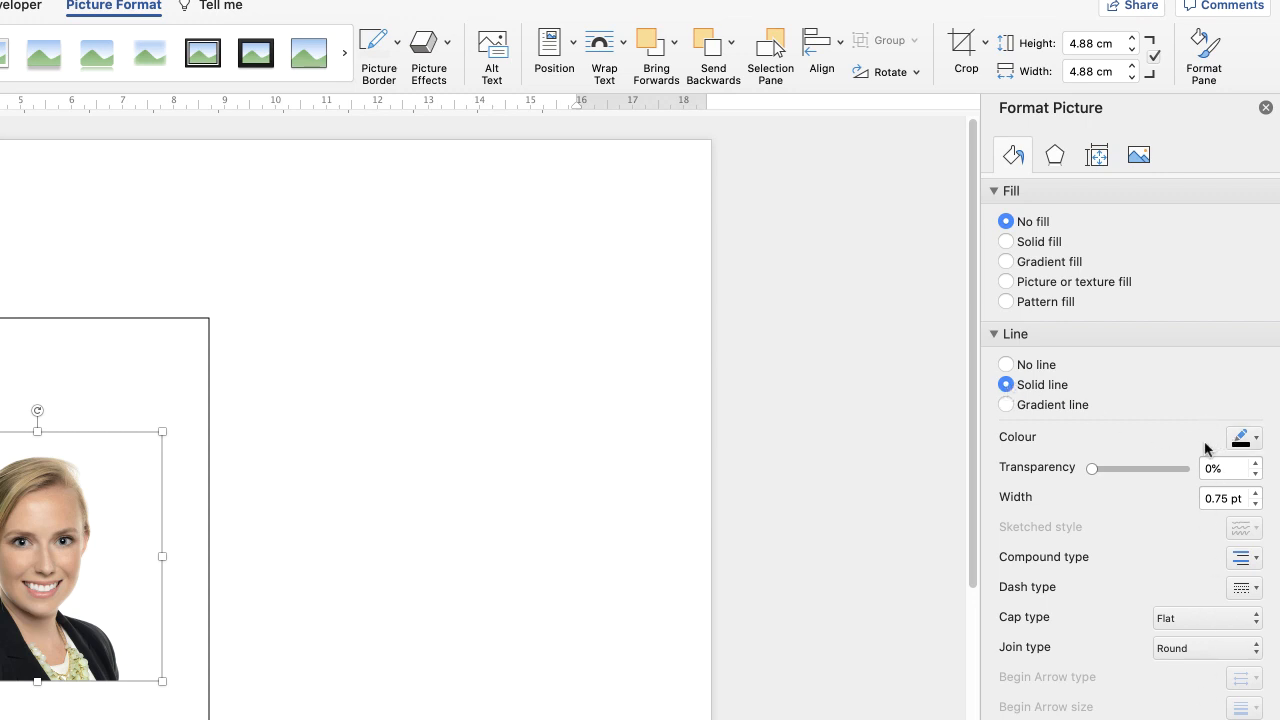
left_click(1257, 440)
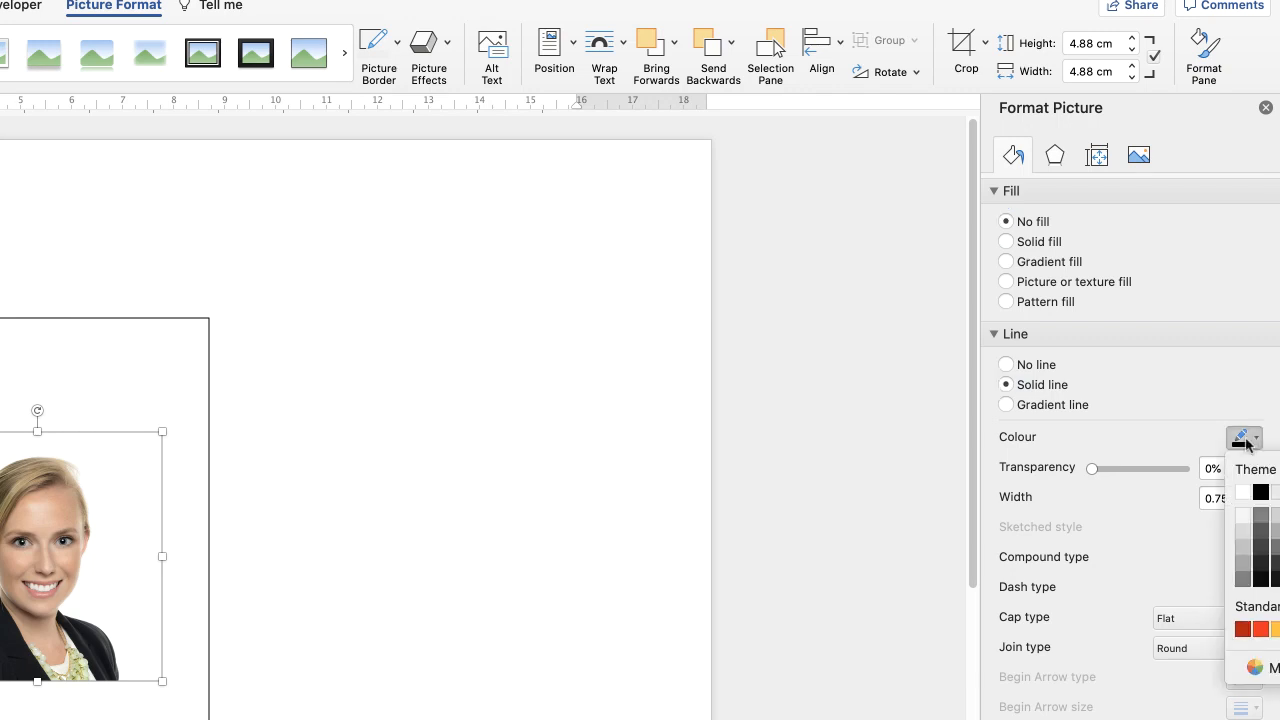
left_click(1260, 493)
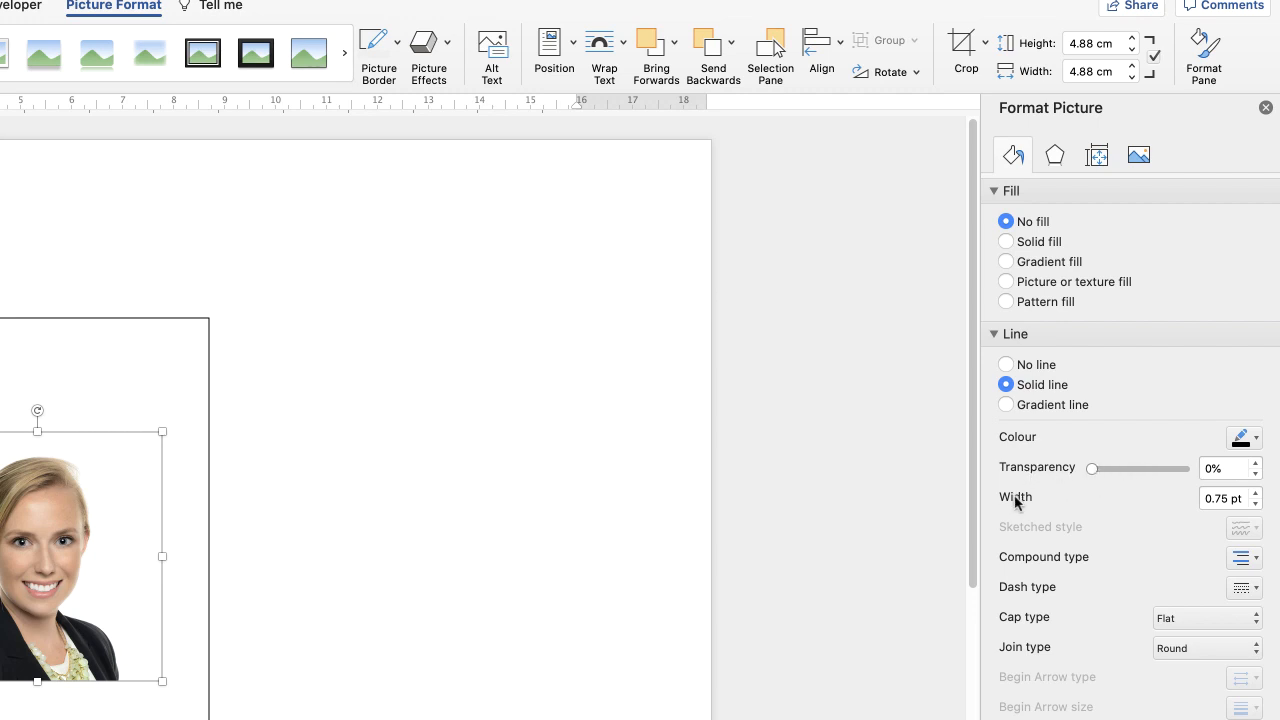
left_click(1228, 499)
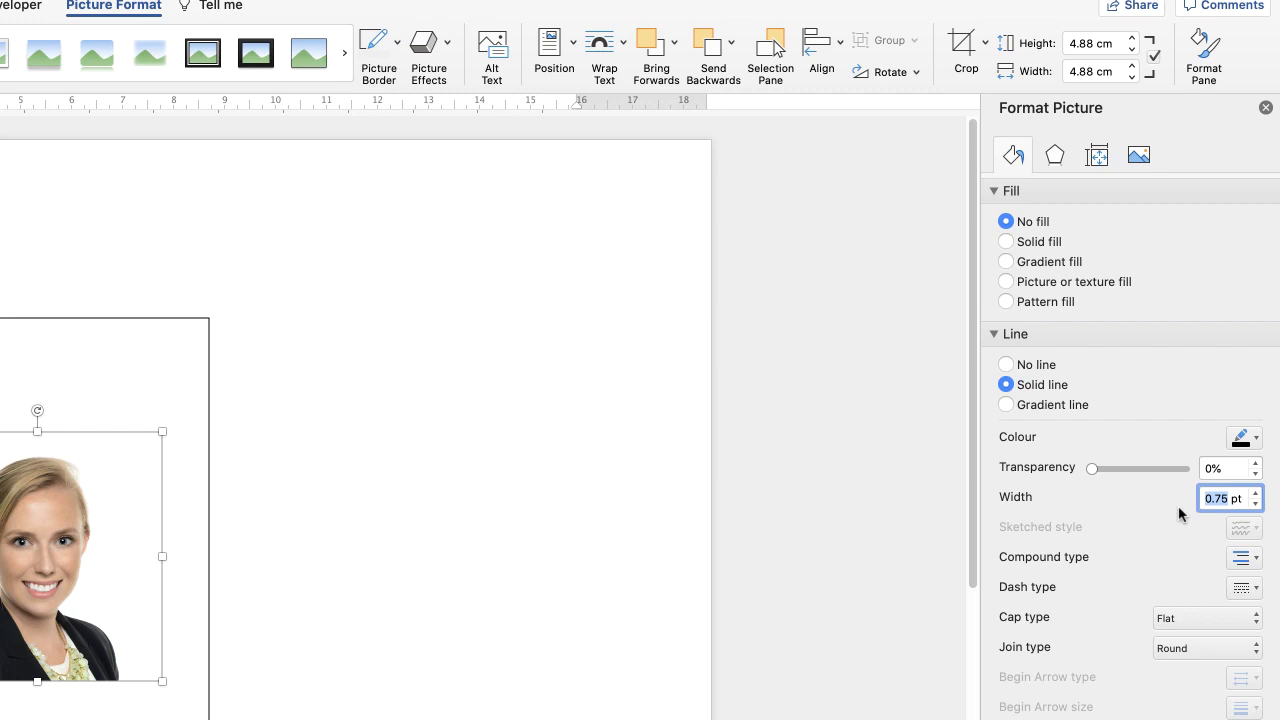
type("3")
key("Return")
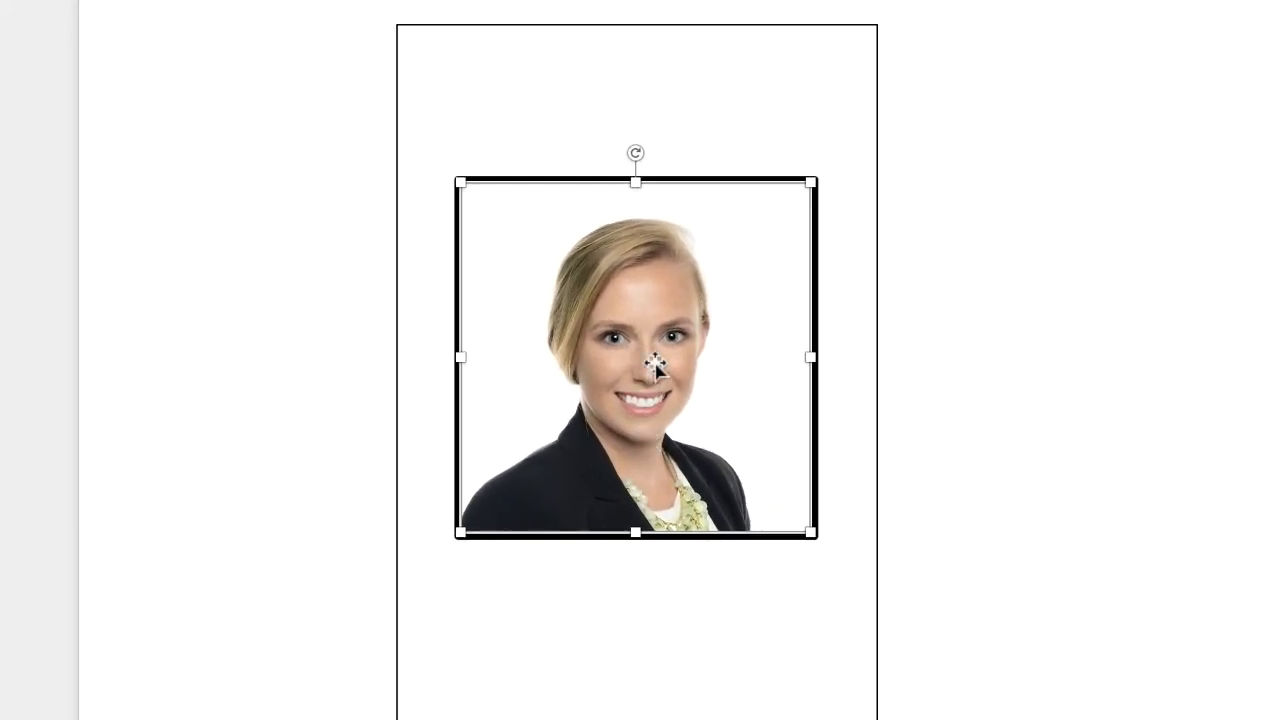
Shrink the outlined portrait photo proportionally to about three quarters of its size and move it back to the middle of the card frame
left_click(457, 627)
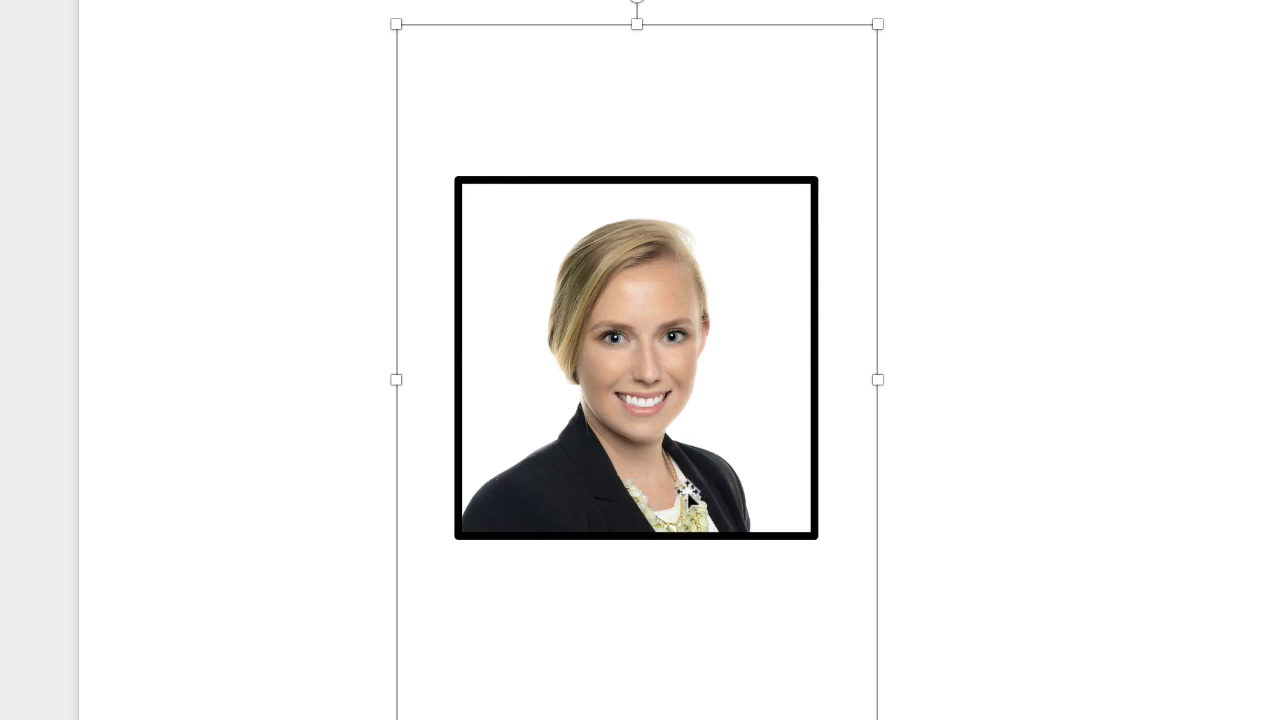
left_click(787, 204)
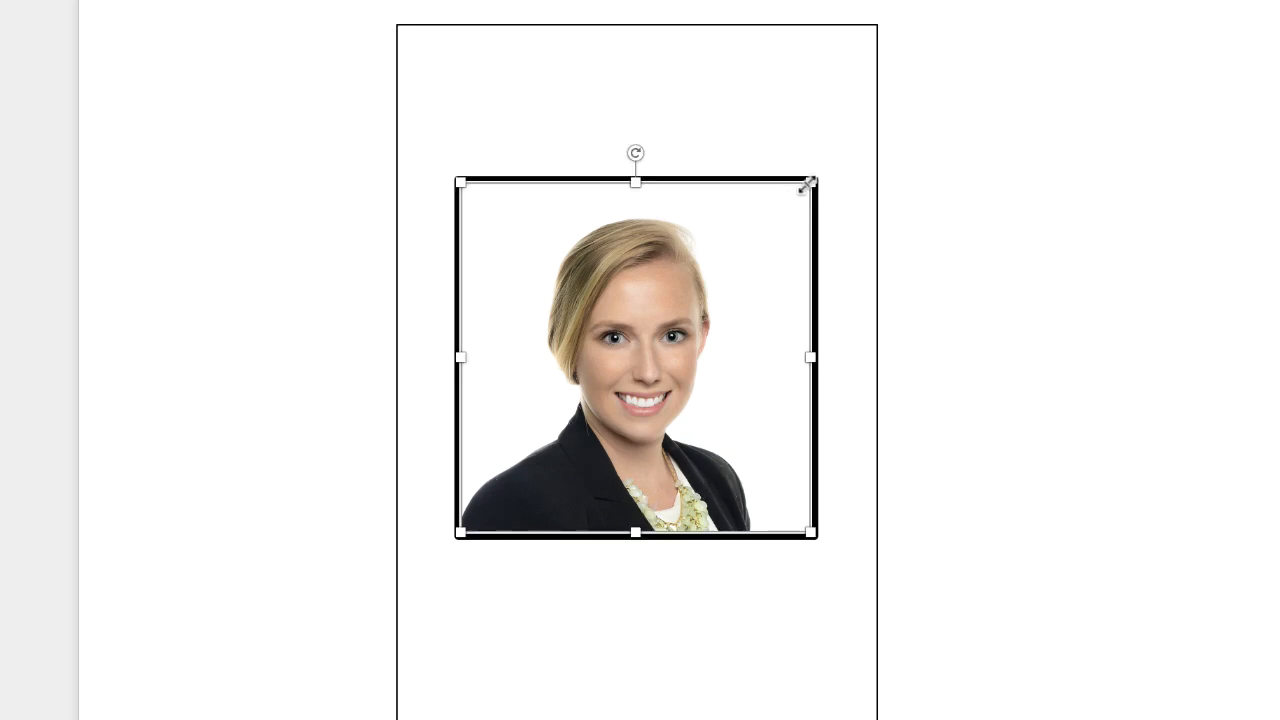
left_click_drag(814, 180, 730, 267)
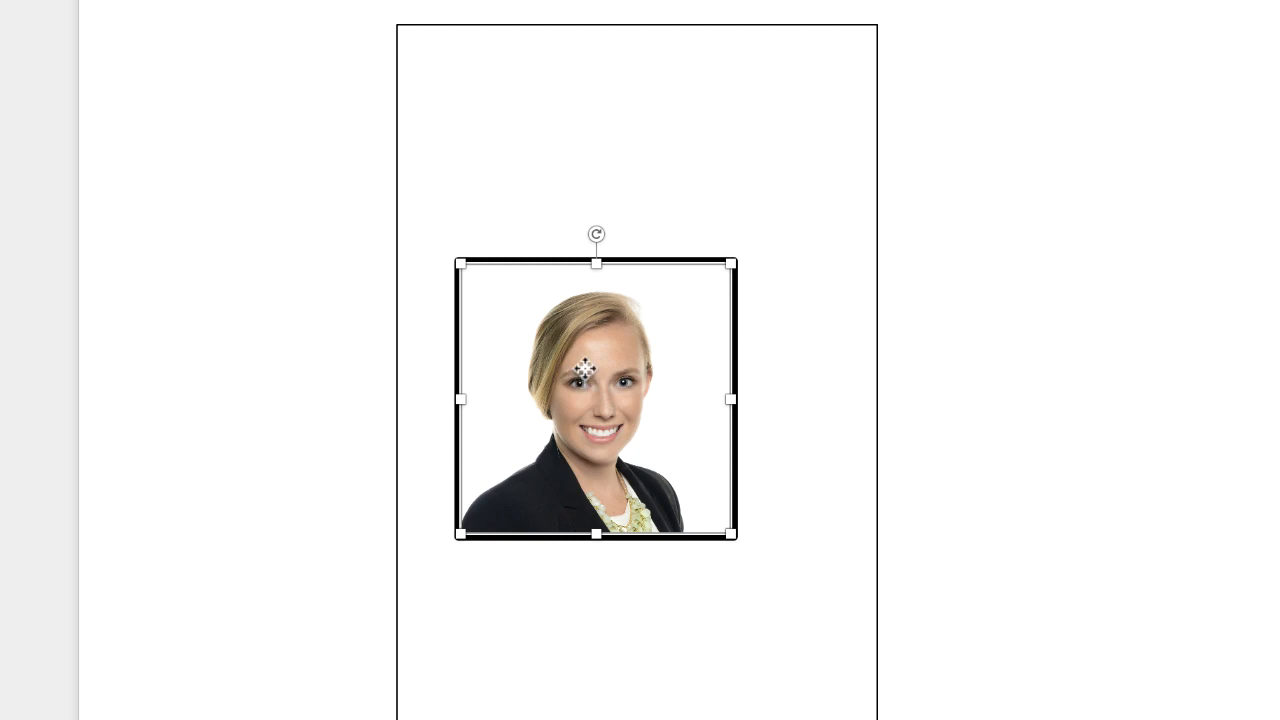
left_click_drag(582, 376, 622, 316)
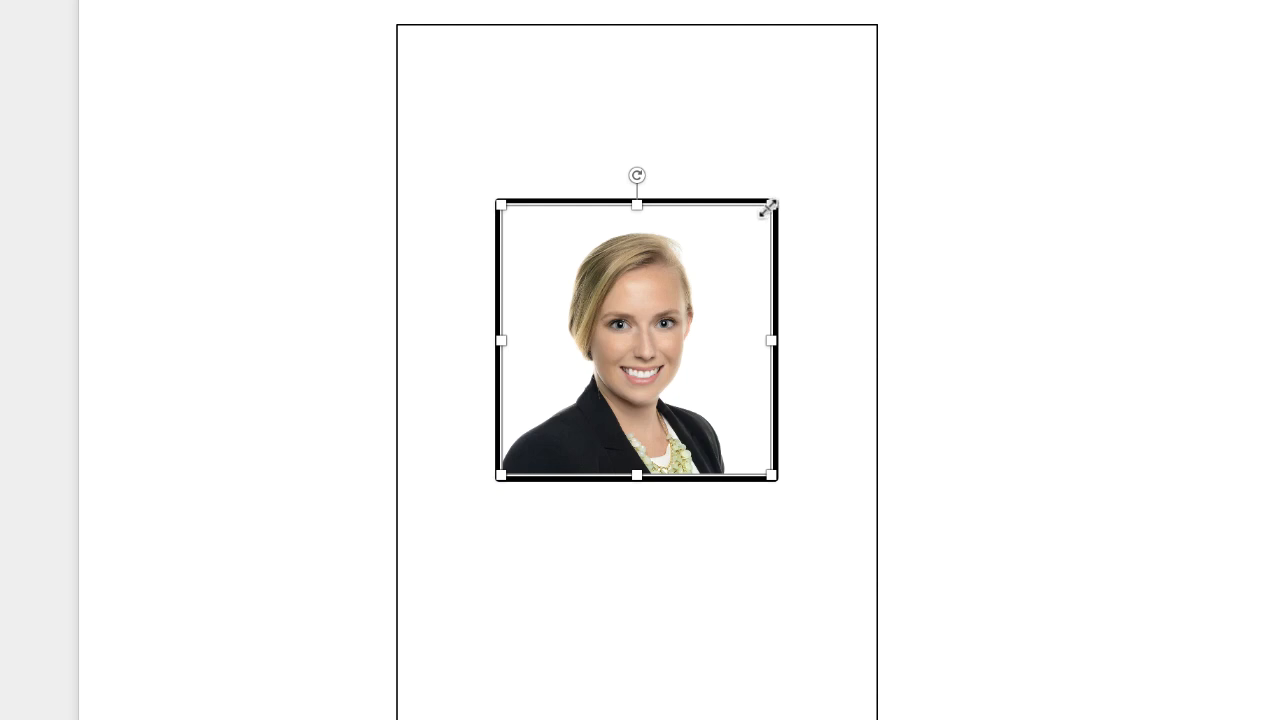
left_click_drag(765, 205, 760, 214)
left_click_drag(630, 326, 632, 320)
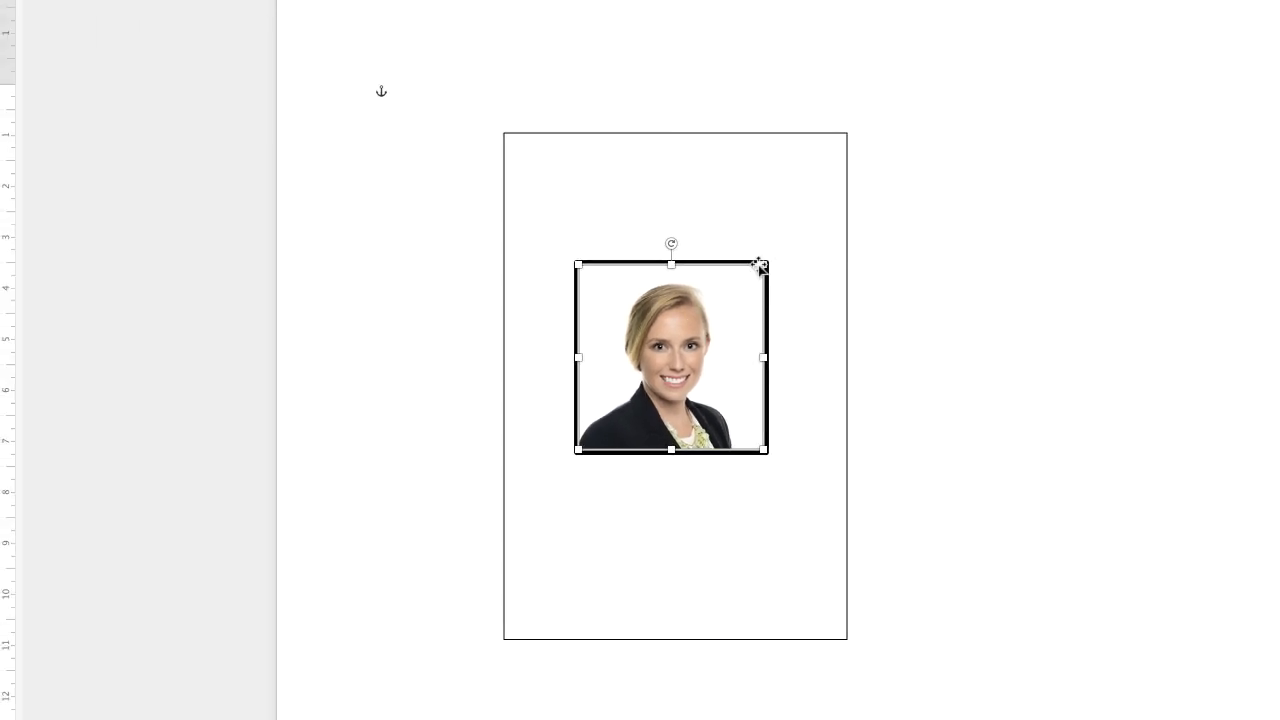
Align the portrait photo and the card frame to each other's horizontal centre, using Align Selected Objects
left_click(847, 378)
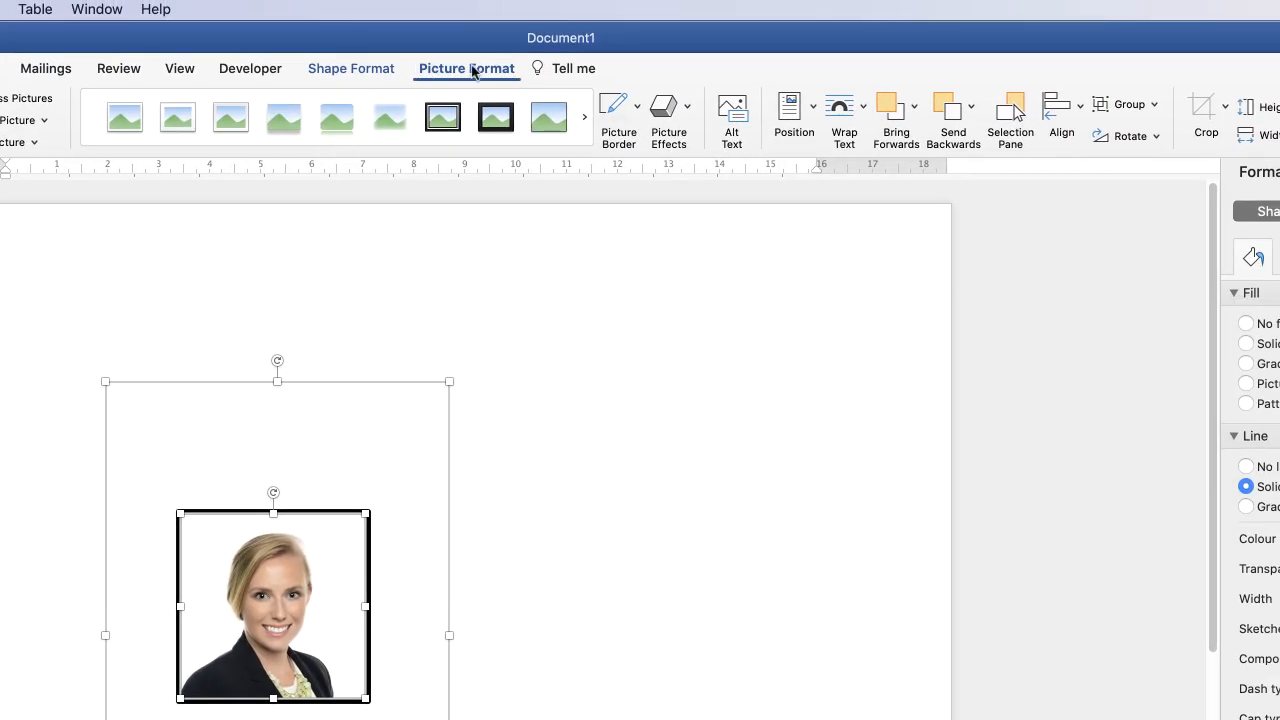
left_click(1080, 110)
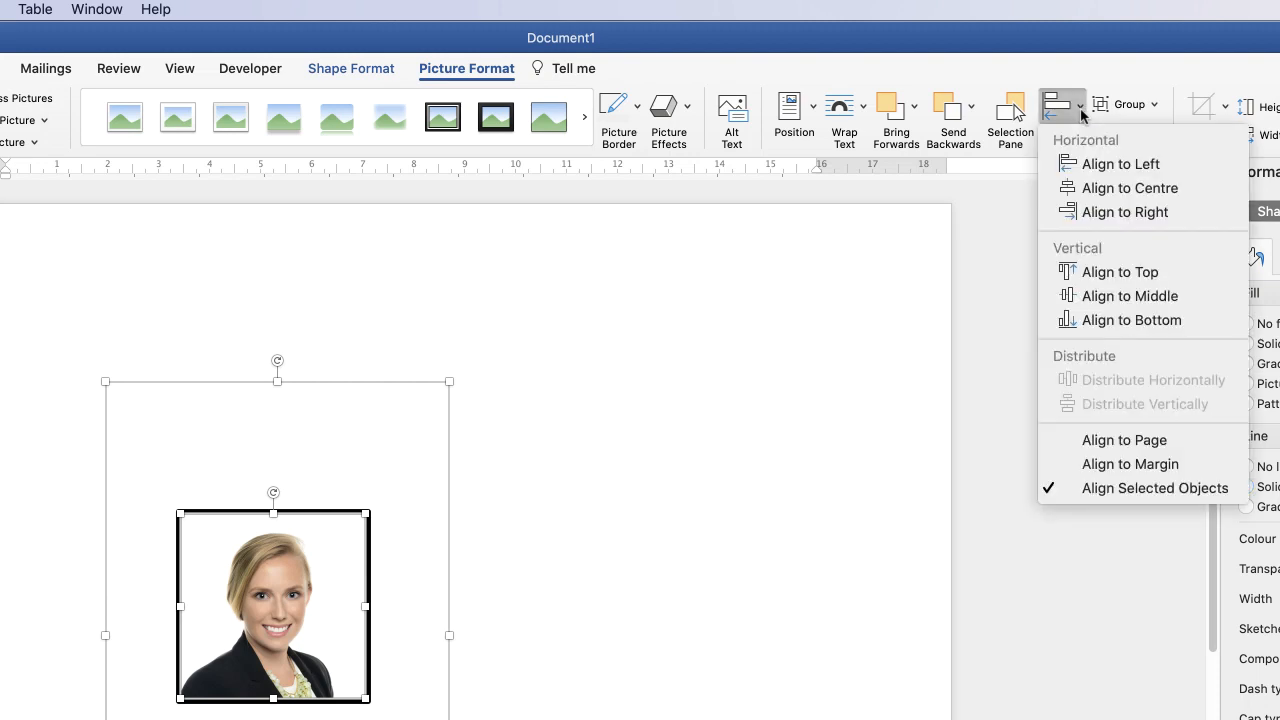
left_click(1069, 192)
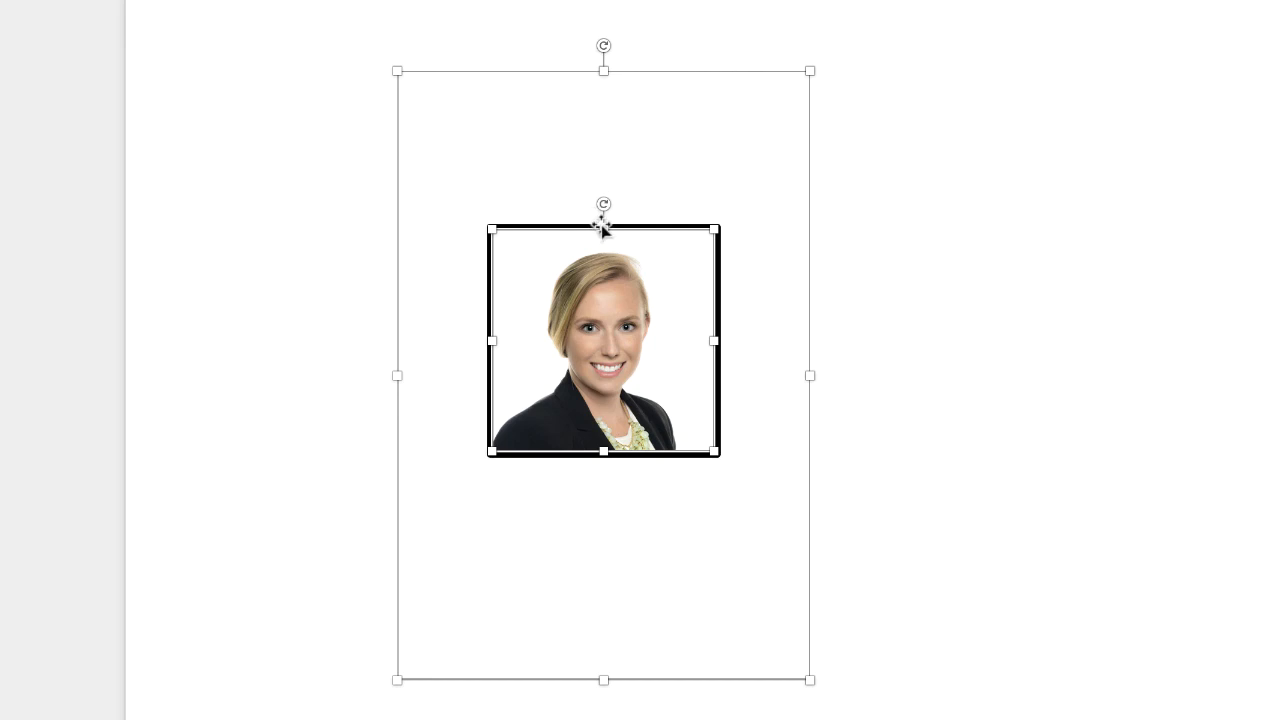
left_click(954, 316)
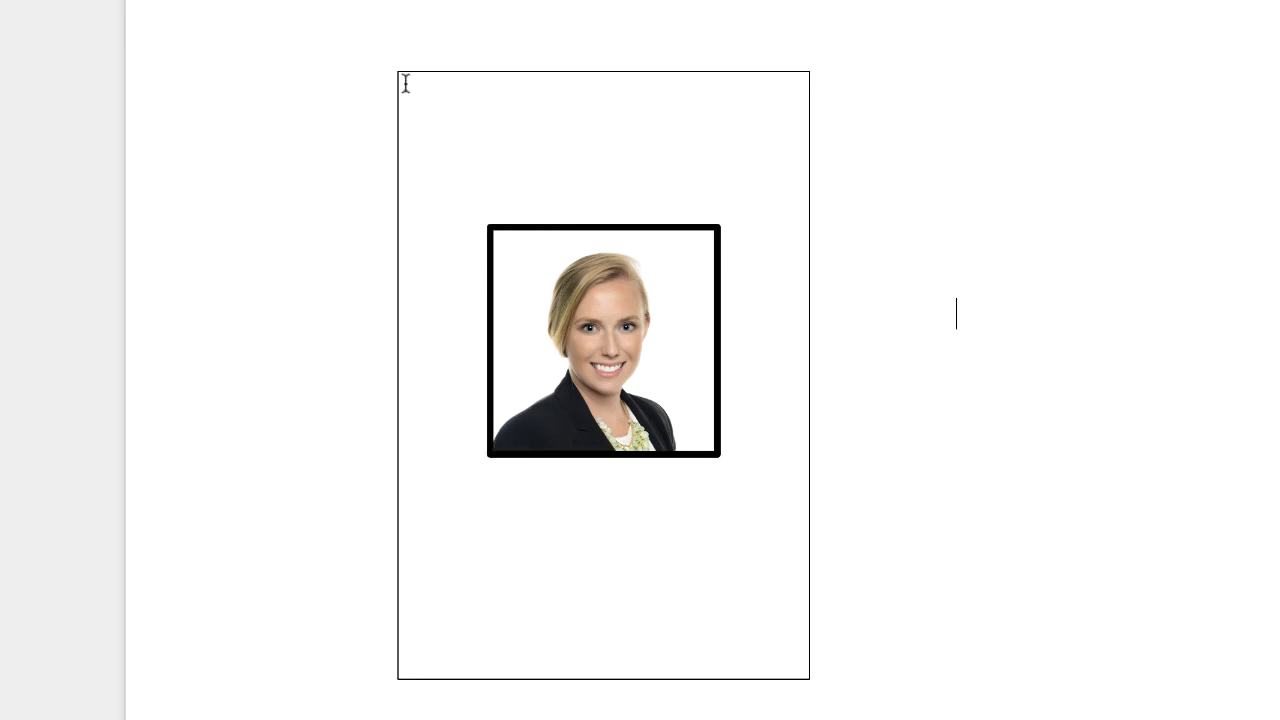